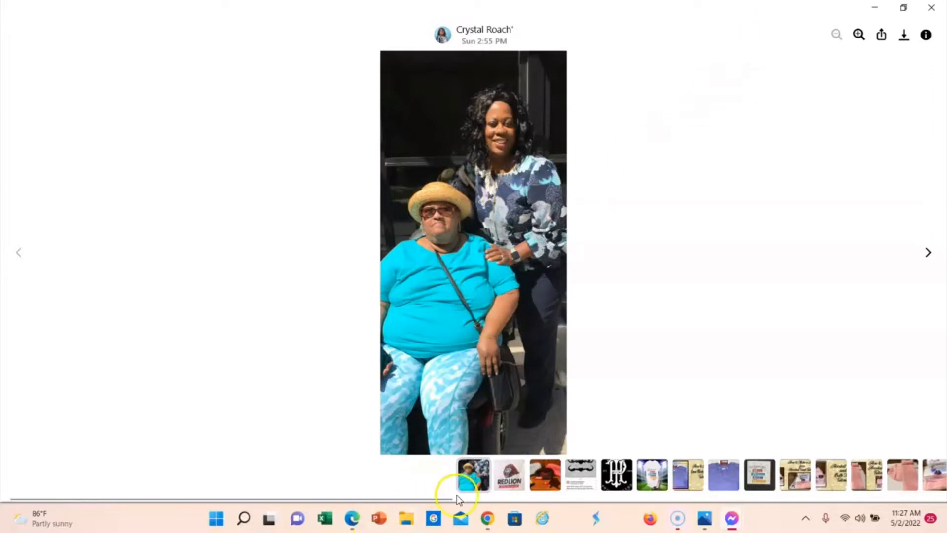
Step: Switch to Chrome, remove the background from the photo of the two women with remove.bg, and open the result for editing
left_click(488, 519)
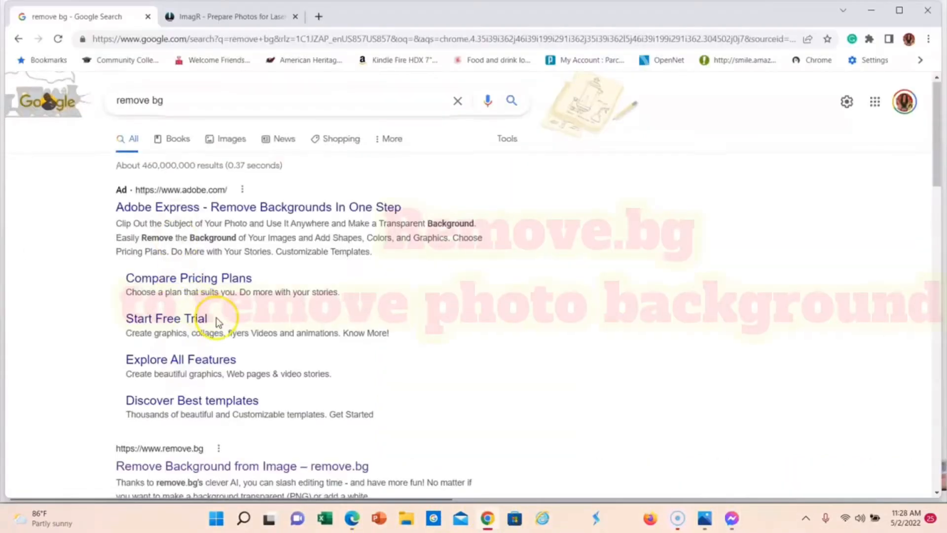
left_click(173, 388)
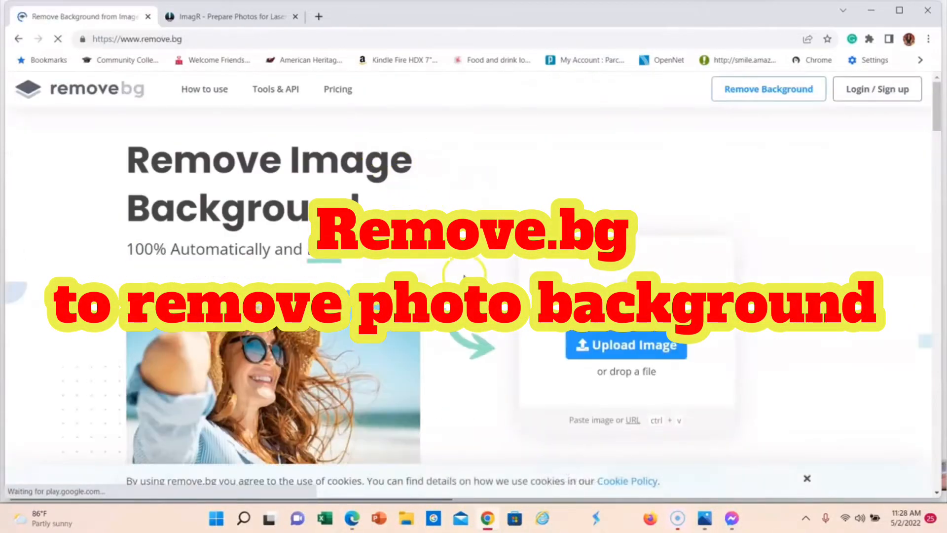
left_click(639, 347)
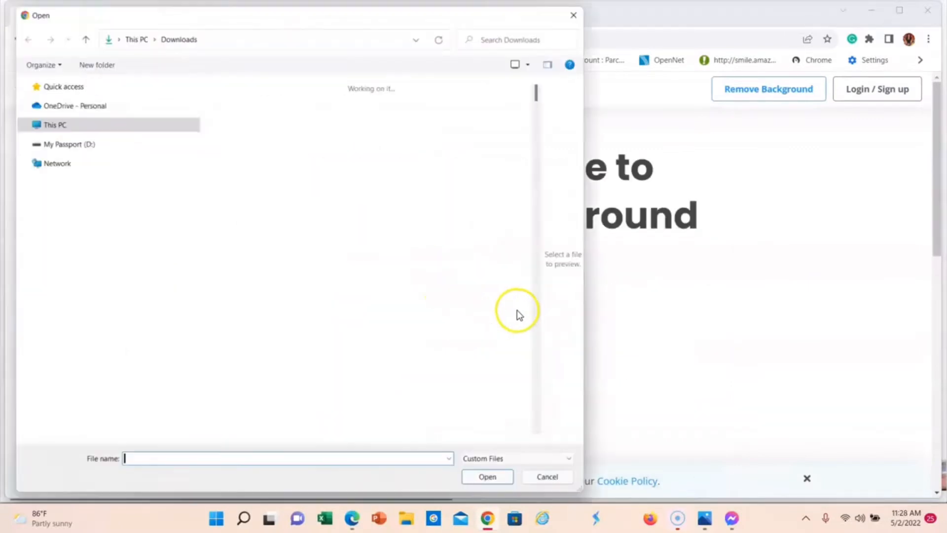
double_click(267, 330)
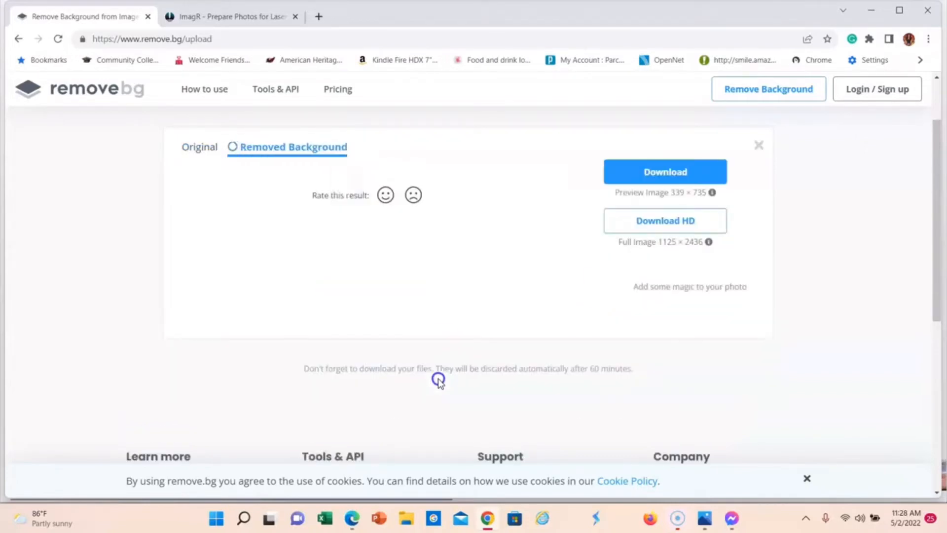
left_click(376, 291)
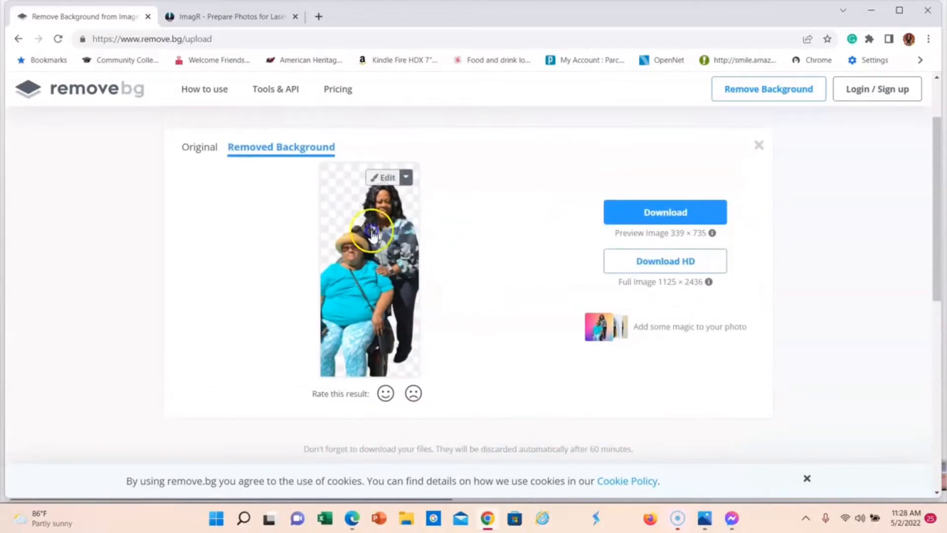
left_click(384, 177)
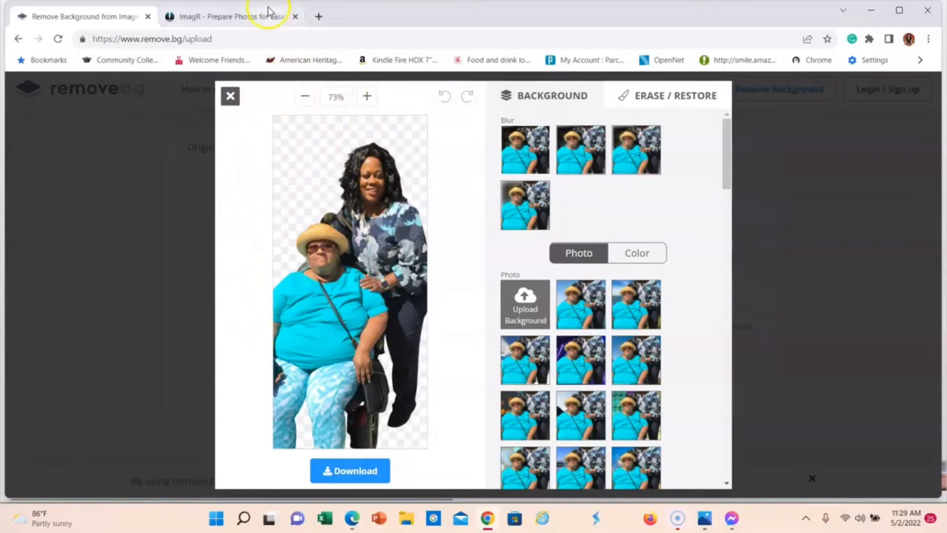
Step: Switch to the ImagR website and upload the removebg-preview PNG of the two women from the Downloads folder
left_click(227, 15)
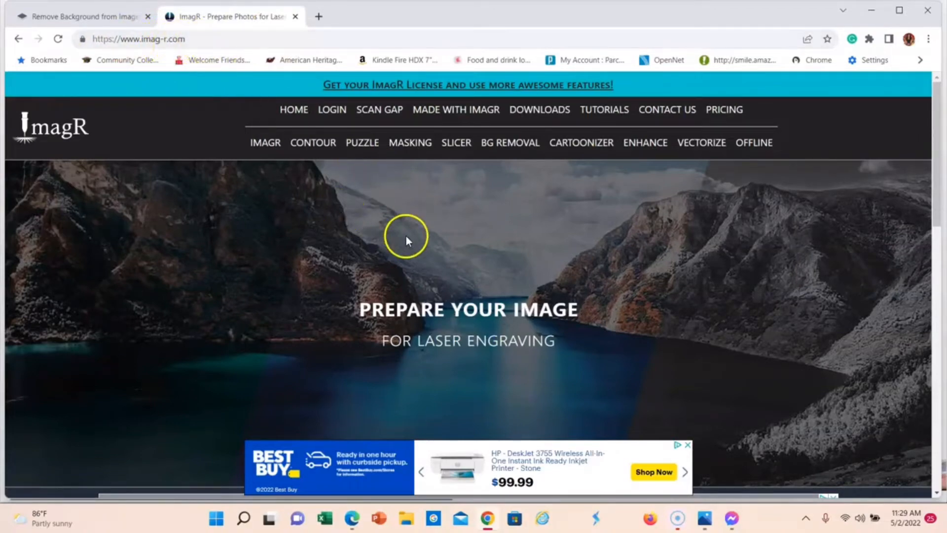
scroll(477, 206, "down", 5)
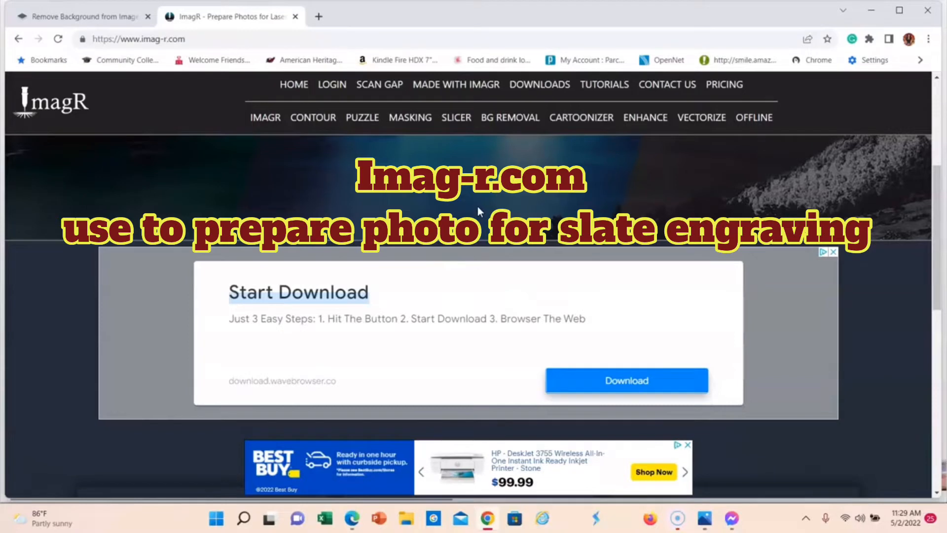
scroll(478, 206, "down", 8)
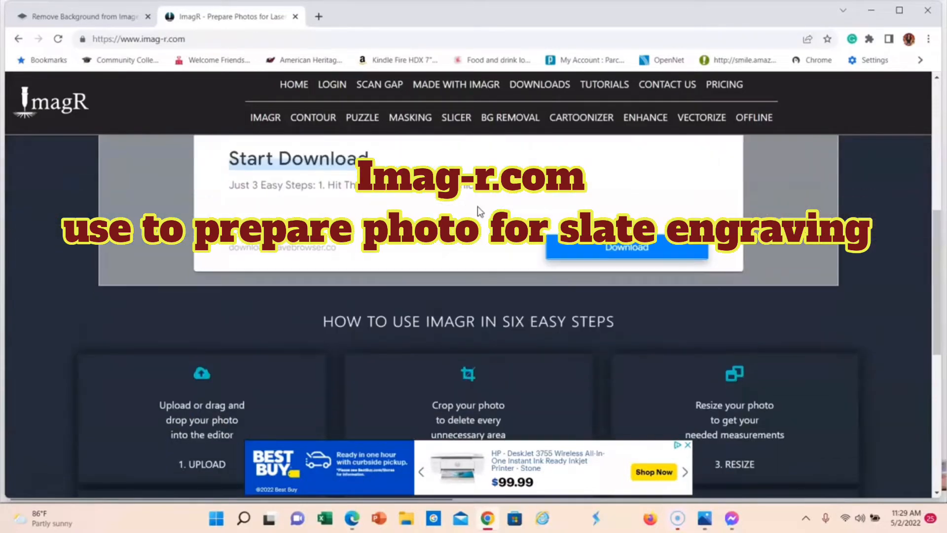
scroll(477, 207, "up", 13)
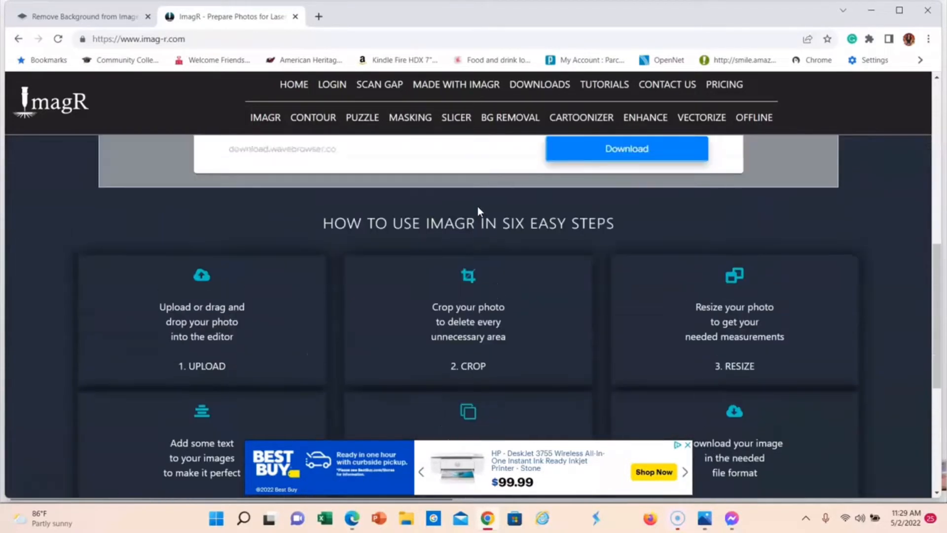
scroll(478, 207, "down", 5)
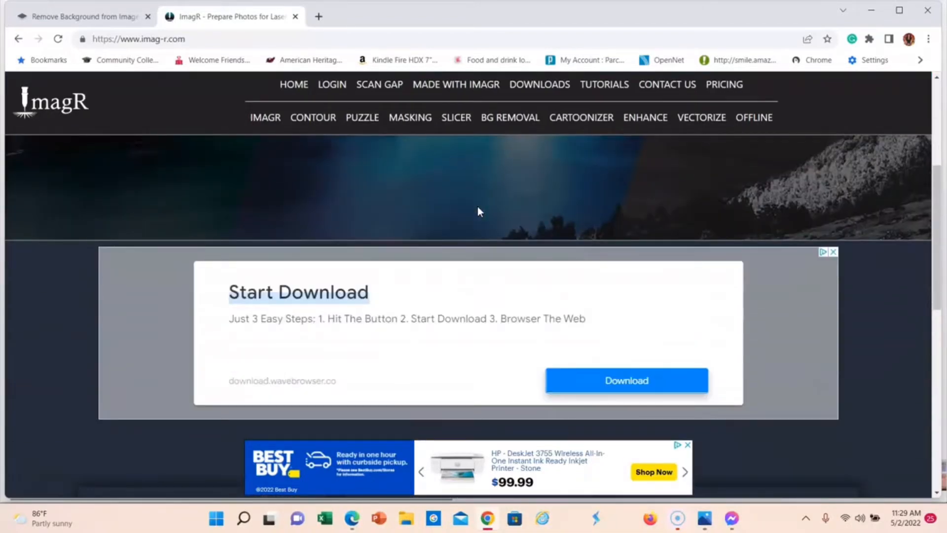
scroll(477, 208, "down", 5)
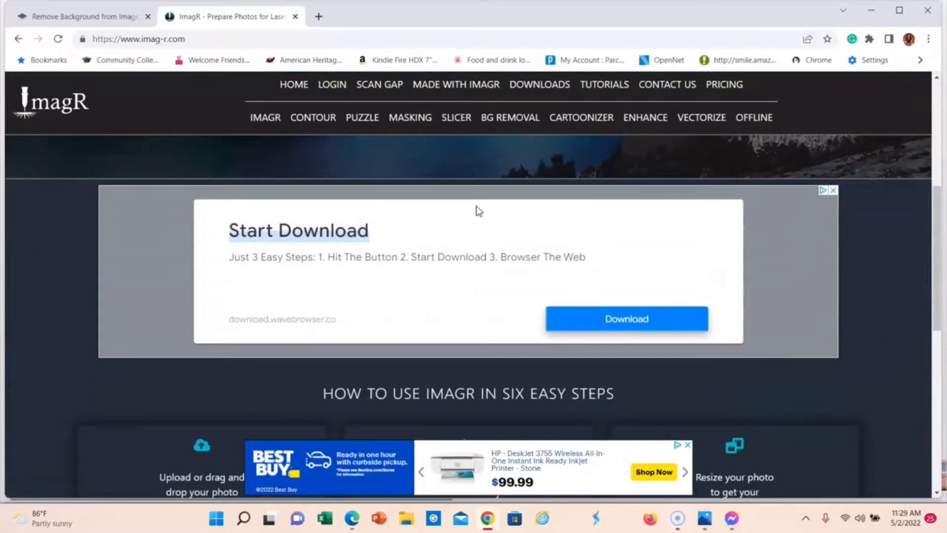
scroll(476, 205, "down", 5)
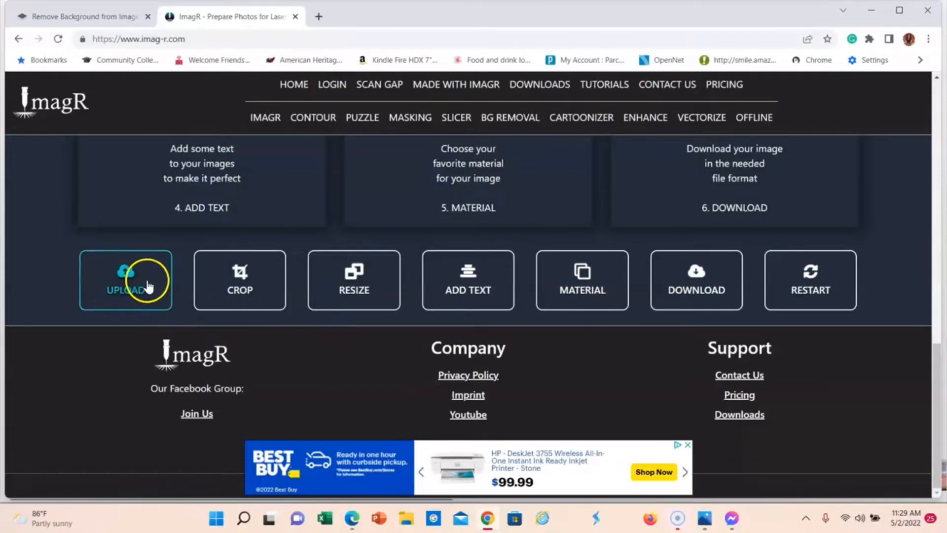
left_click(125, 290)
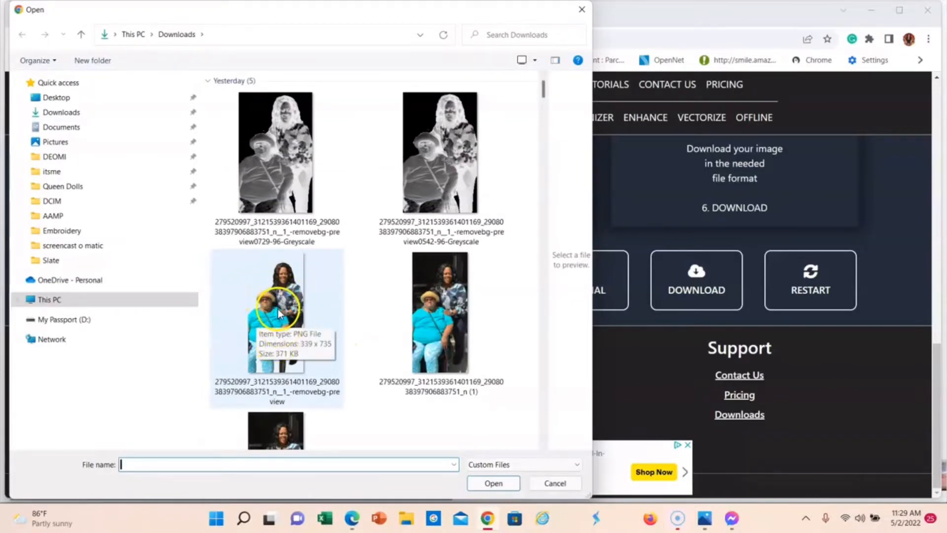
left_click(277, 305)
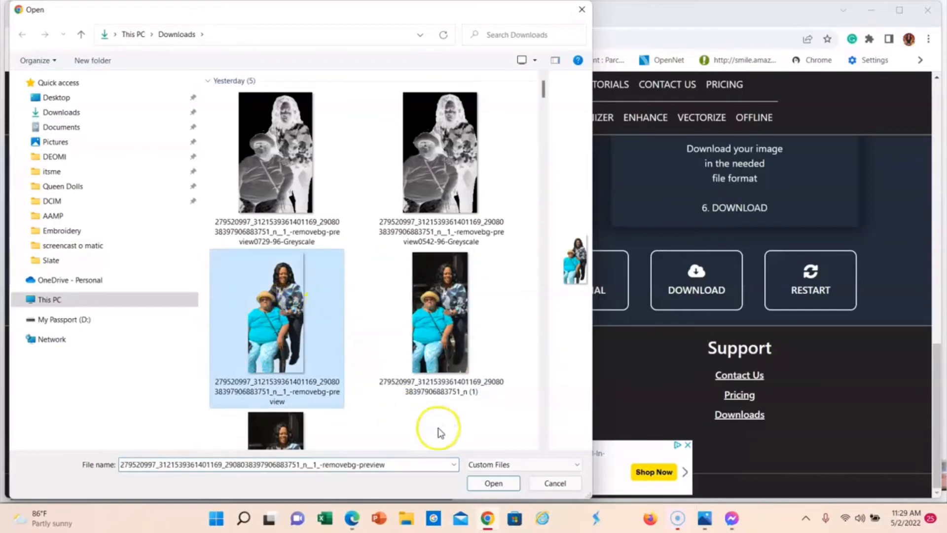
left_click(493, 482)
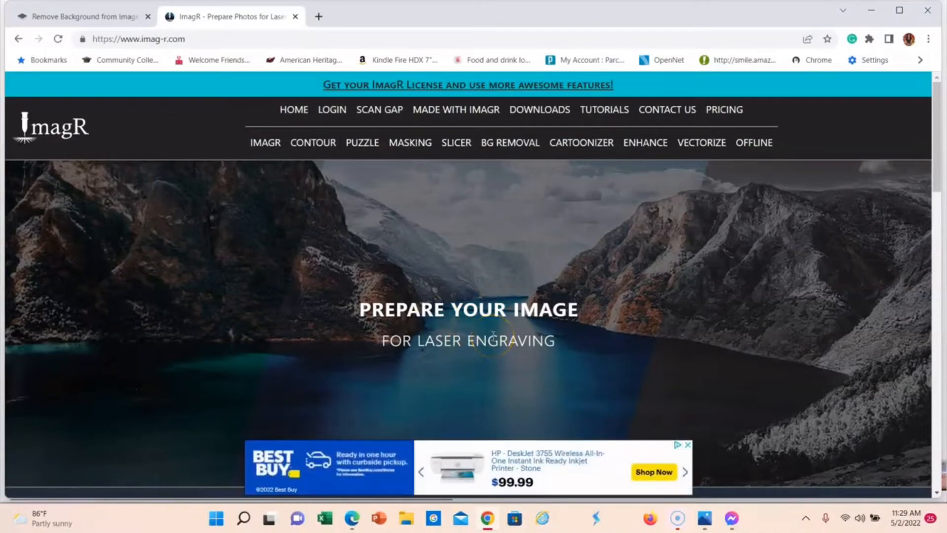
Step: Examine the uploaded greyscale photo, its current size and the editing tools, and dismiss the banner ad covering them
scroll(493, 338, "down", 10)
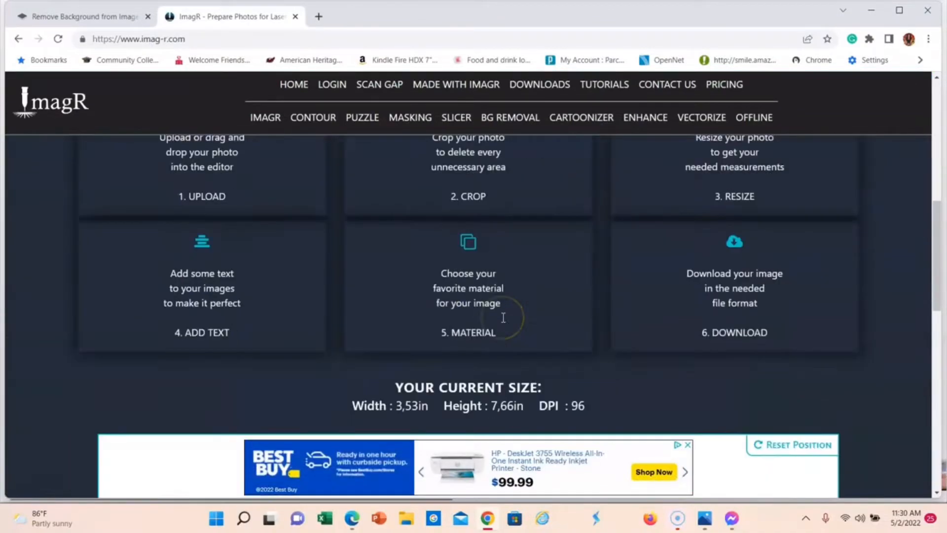
scroll(503, 318, "down", 5)
scroll(501, 317, "up", 1)
scroll(473, 275, "up", 4)
scroll(473, 275, "down", 3)
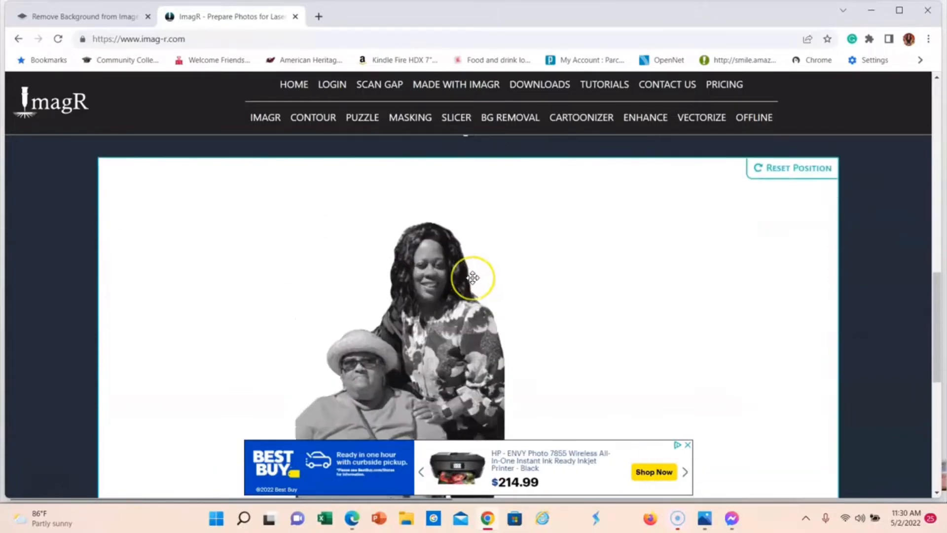
scroll(472, 277, "down", 2)
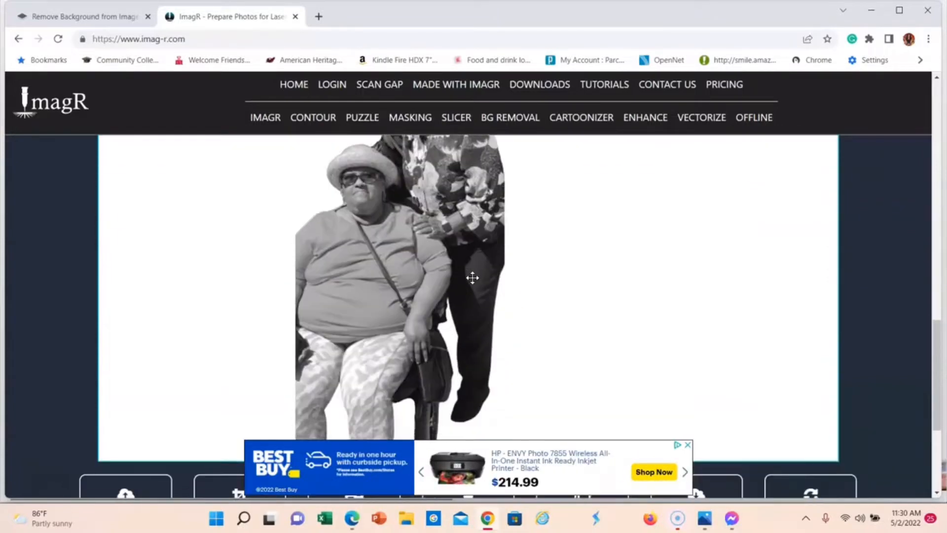
scroll(472, 278, "down", 1)
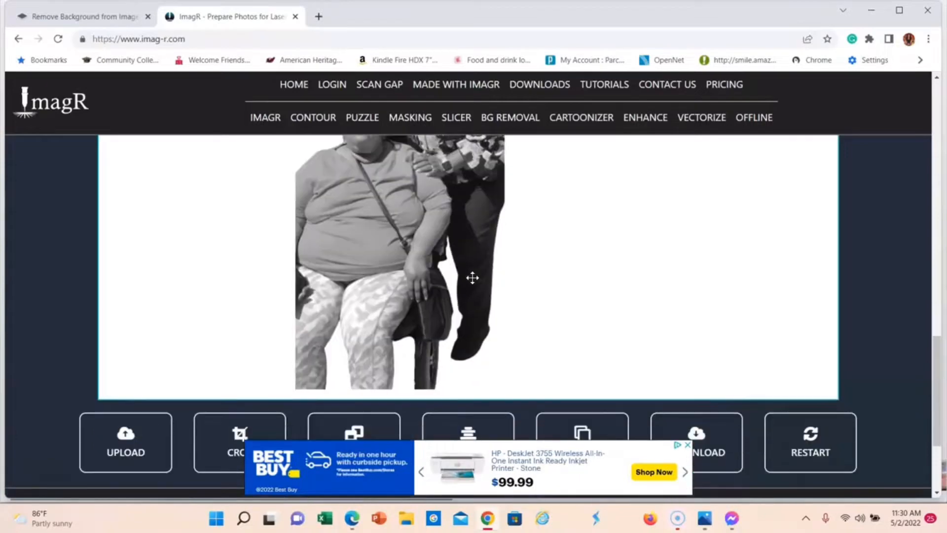
left_click(687, 444)
scroll(429, 321, "down", 2)
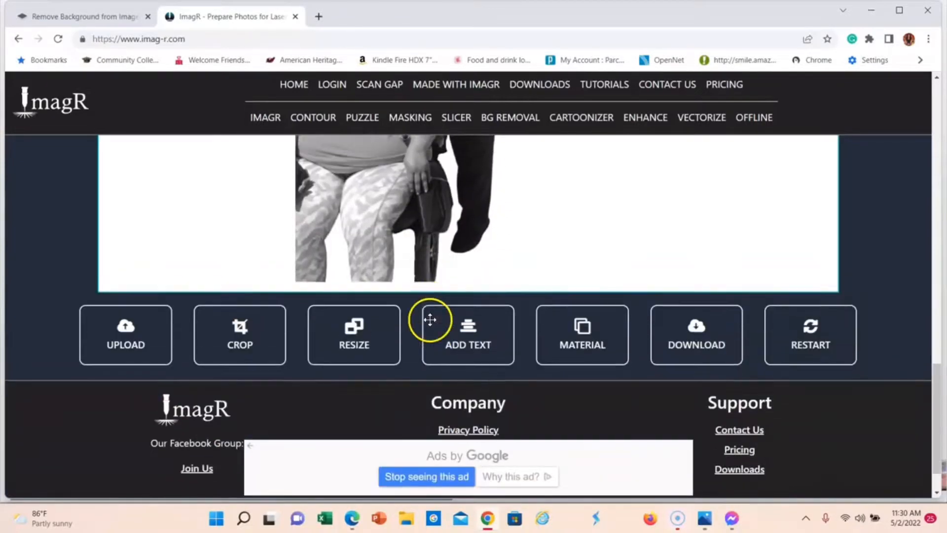
scroll(429, 321, "up", 3)
scroll(429, 285, "up", 4)
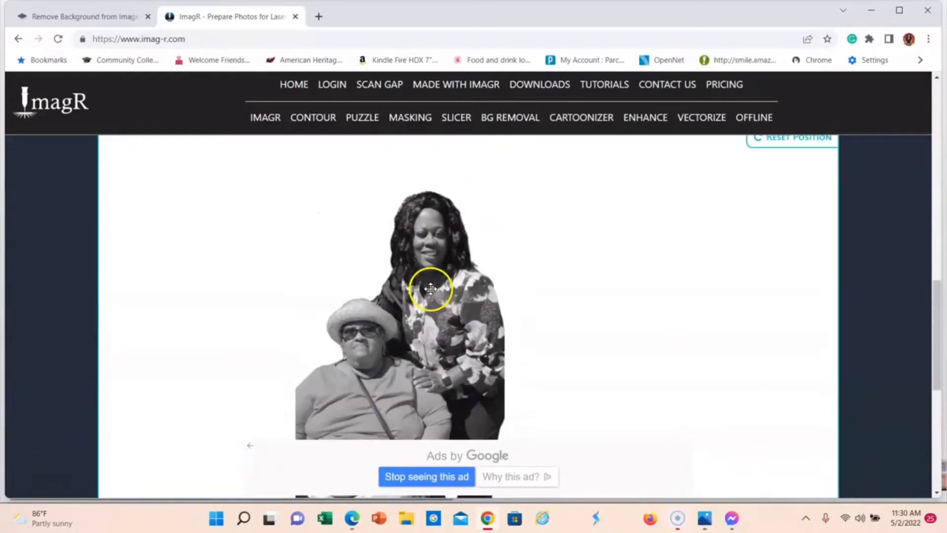
scroll(429, 290, "down", 4)
scroll(428, 289, "down", 3)
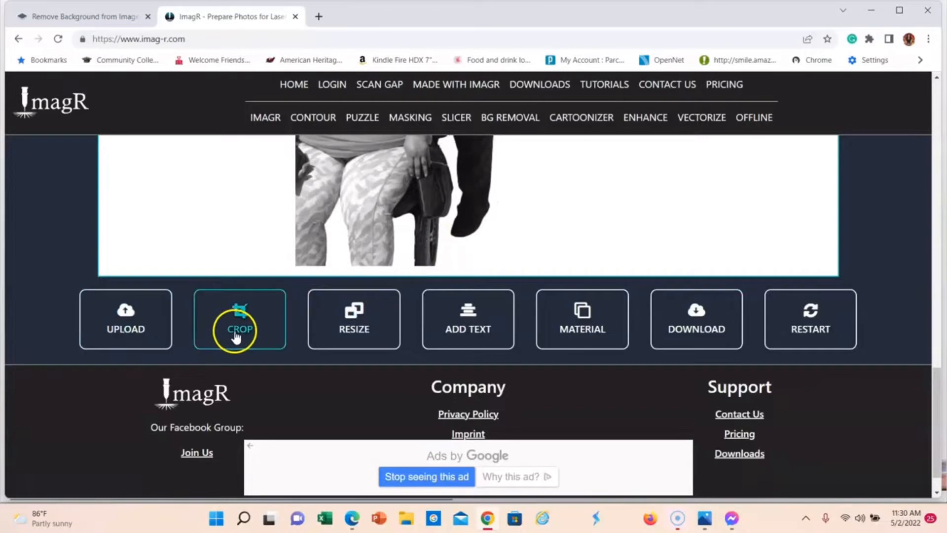
Step: Open the crop dialog for the photo and reduce the browser zoom to 50%
left_click(243, 333)
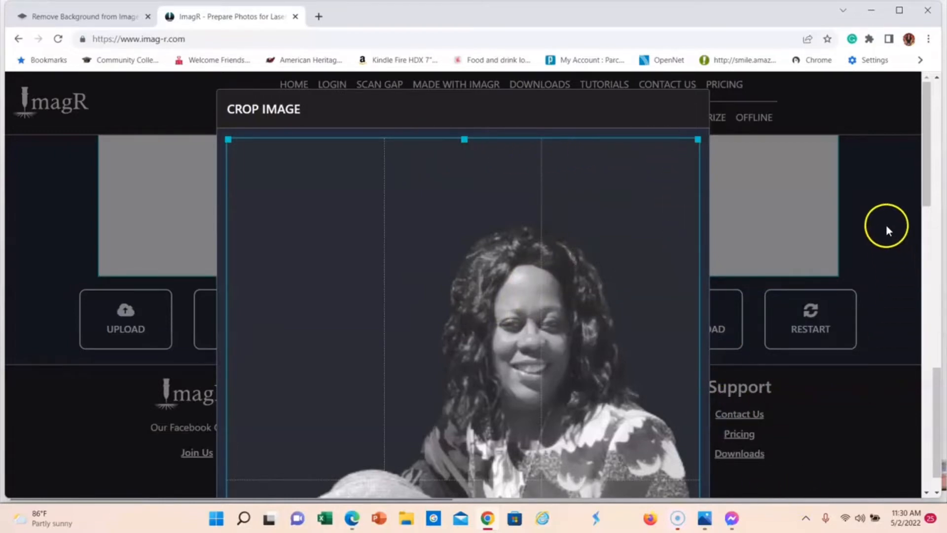
left_click(929, 40)
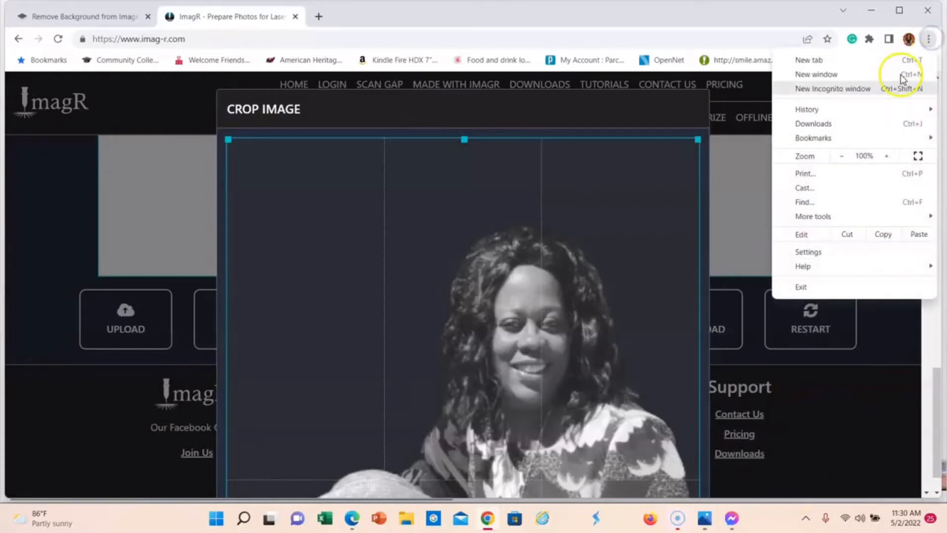
left_click(835, 157)
left_click(836, 157)
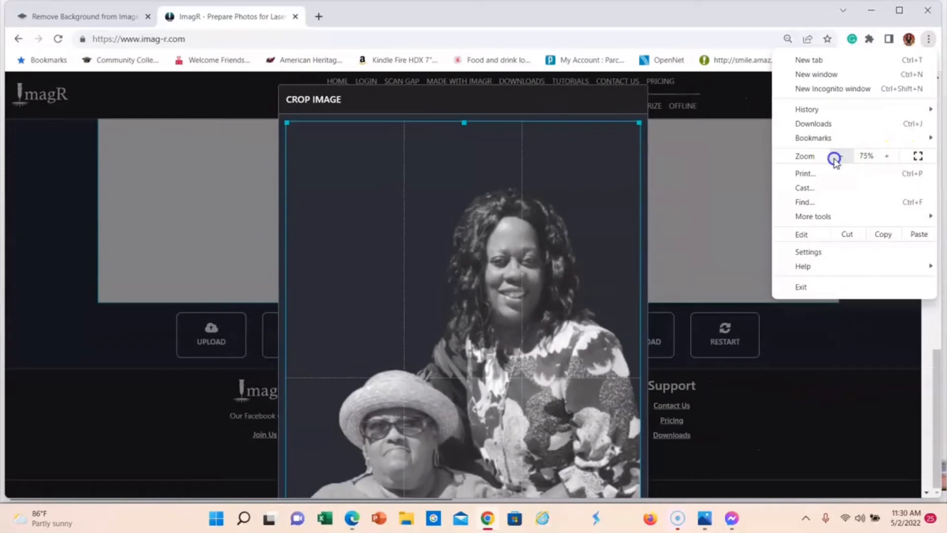
left_click(834, 156)
left_click(834, 157)
left_click(695, 233)
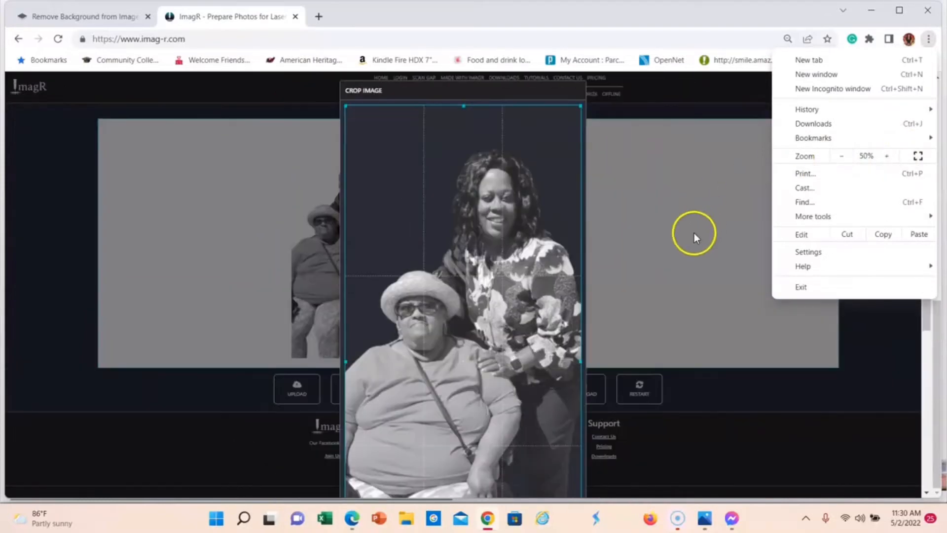
left_click(685, 240)
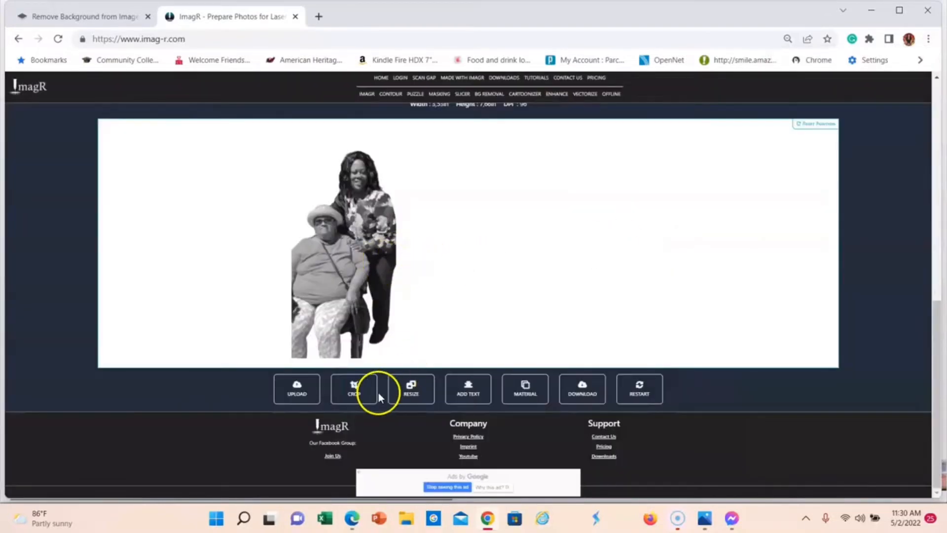
Step: Crop away the lower part of the photo below the seated woman's lap, to a height of about 604 px
left_click(354, 392)
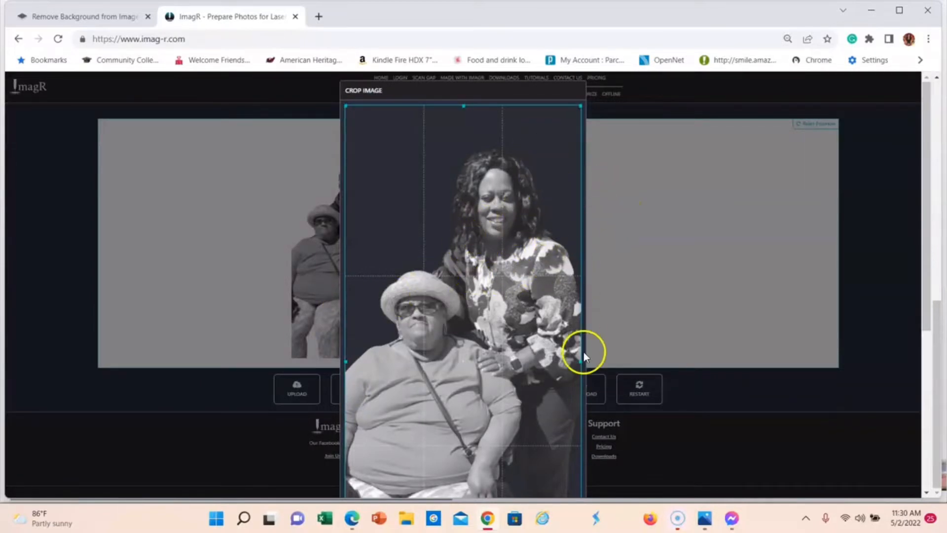
scroll(646, 235, "down", 3)
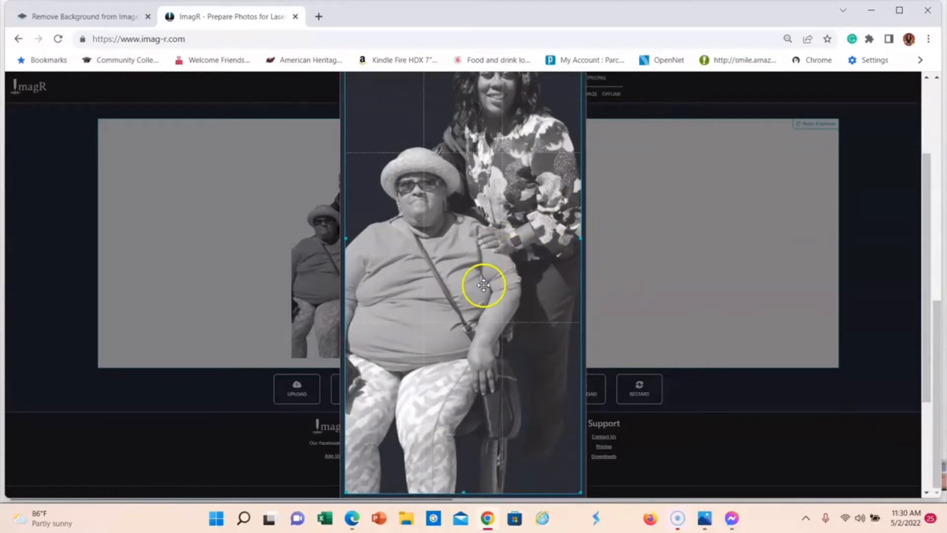
scroll(615, 247, "down", 3)
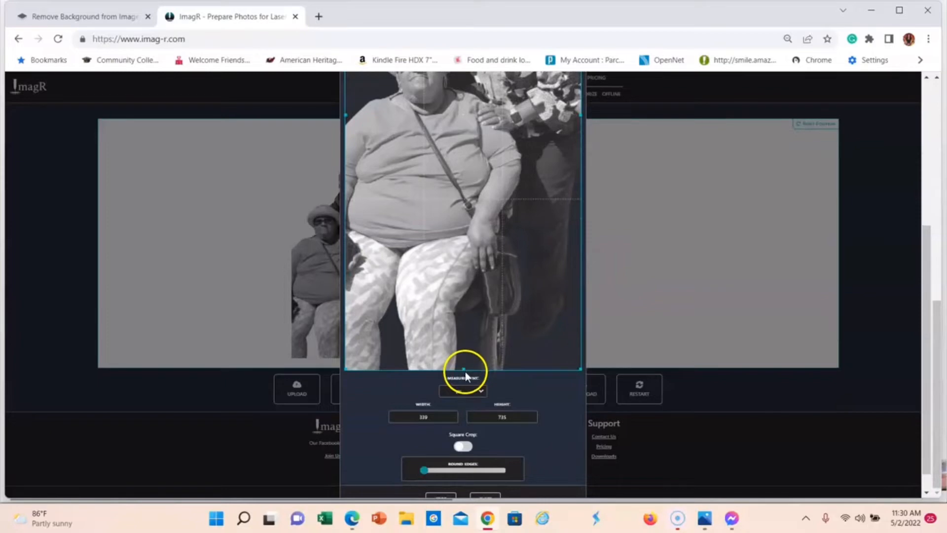
left_click_drag(465, 371, 467, 277)
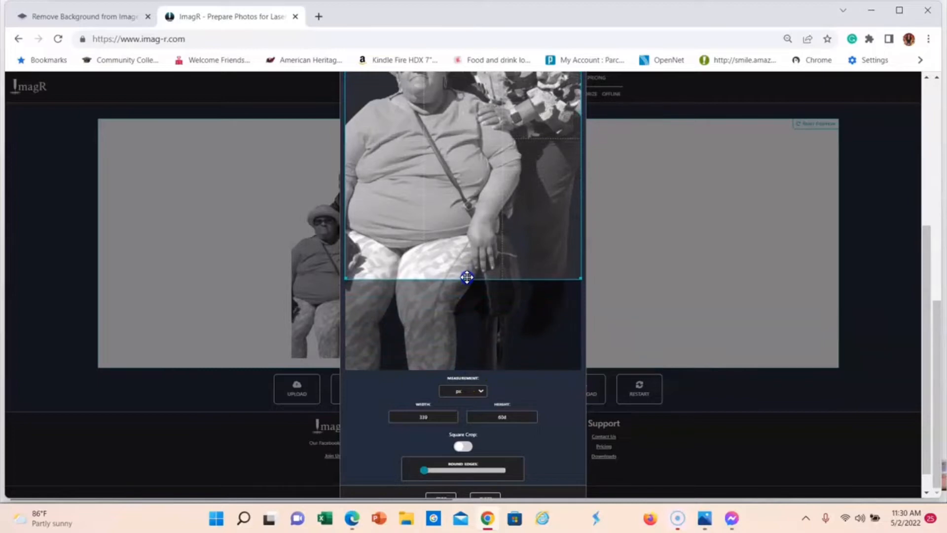
scroll(649, 305, "down", 1)
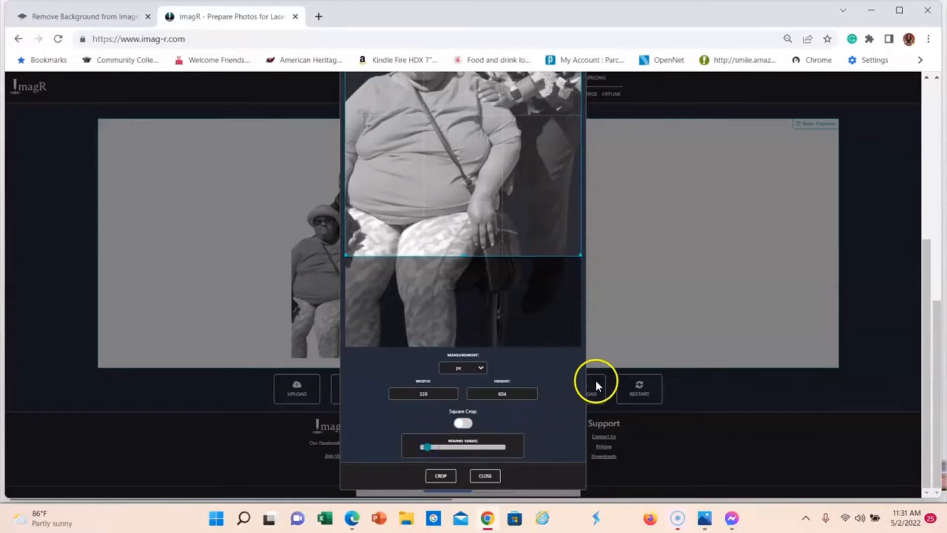
left_click(452, 478)
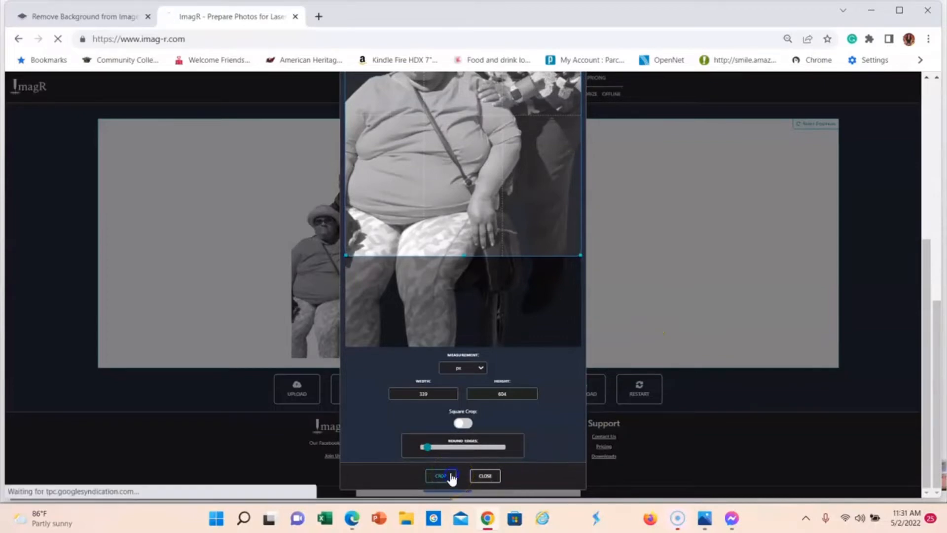
scroll(508, 313, "down", 9)
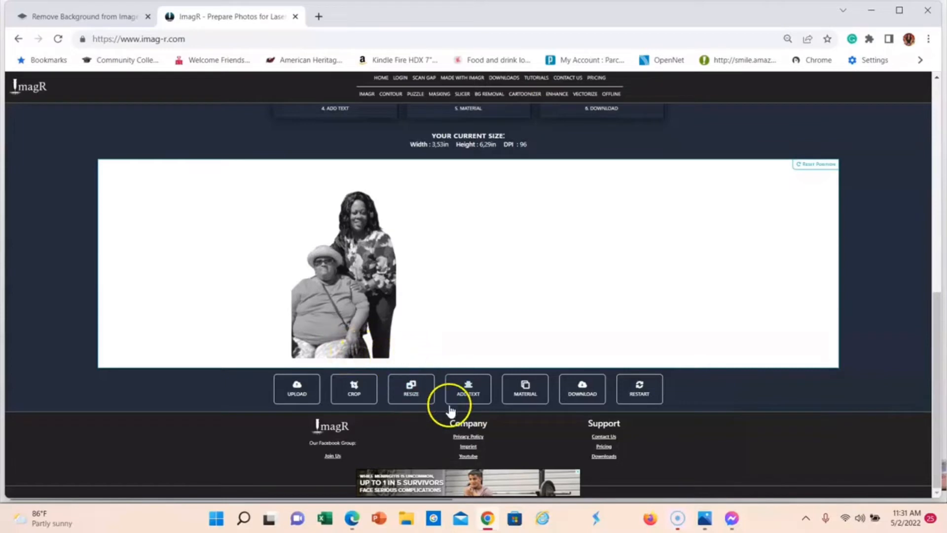
Step: Look over the resize settings for the cropped photo without changing them
left_click(409, 395)
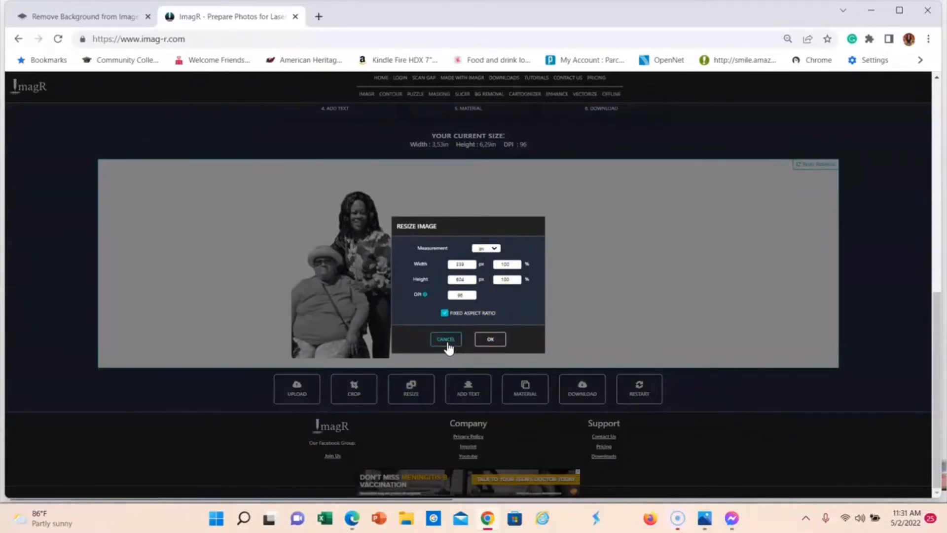
left_click(447, 341)
left_click(463, 395)
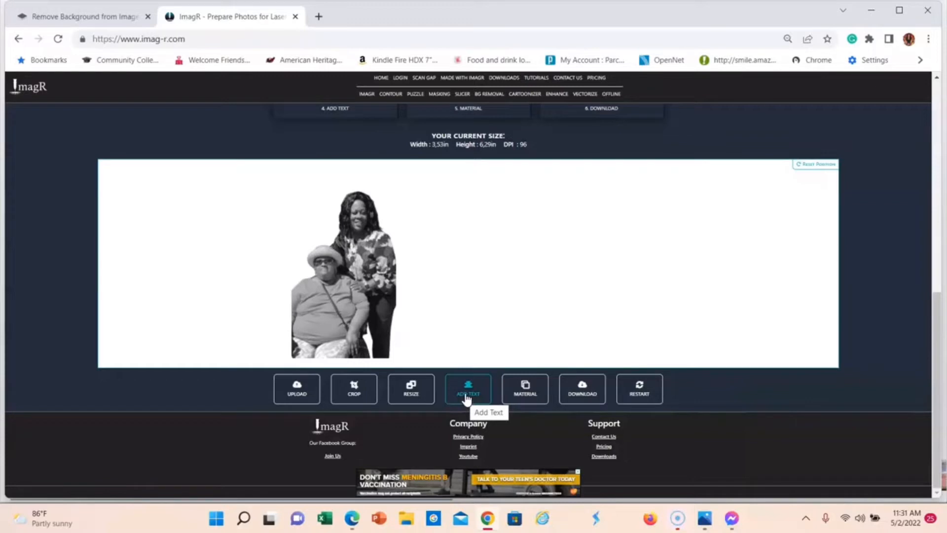
left_click(467, 398)
left_click(487, 398)
Step: Raise the browser zoom to 80% and apply the Greyscale Black Slate material to the photo
left_click(526, 392)
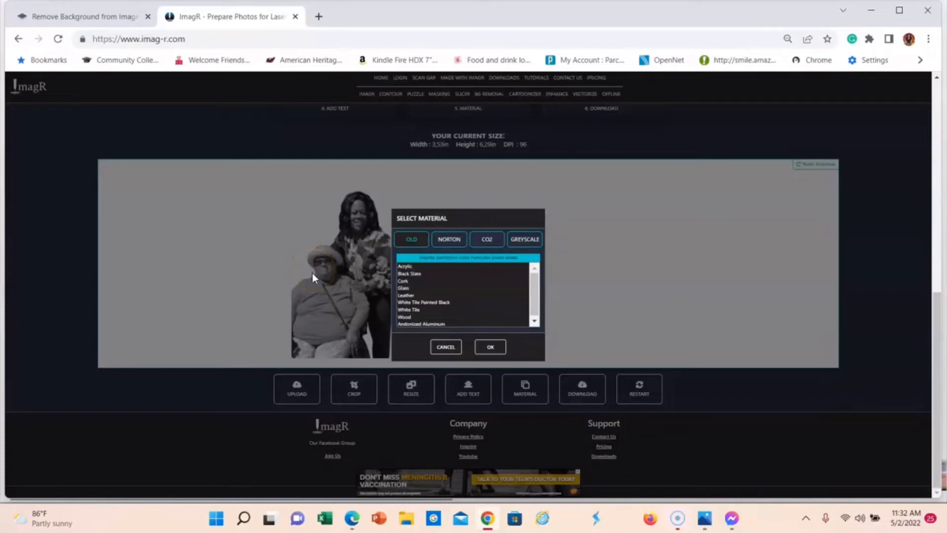
left_click(526, 245)
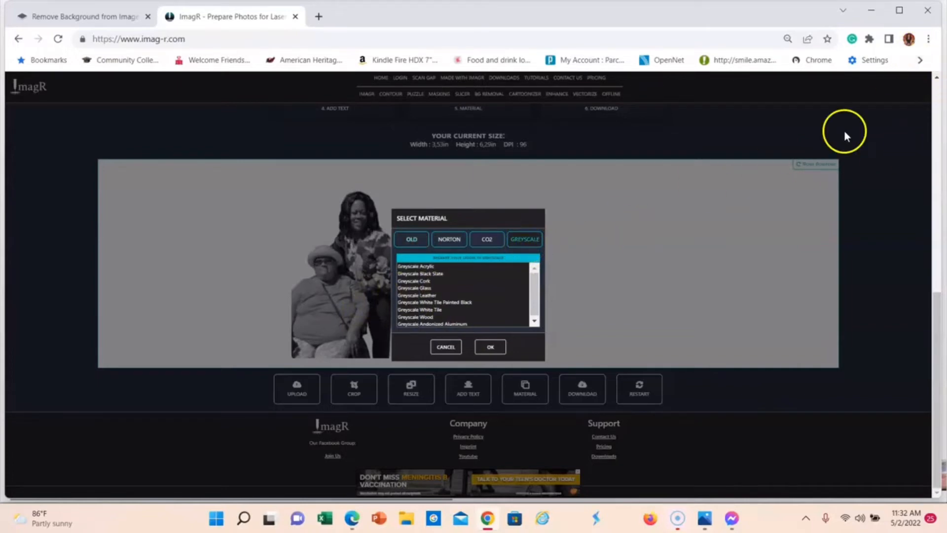
left_click(928, 39)
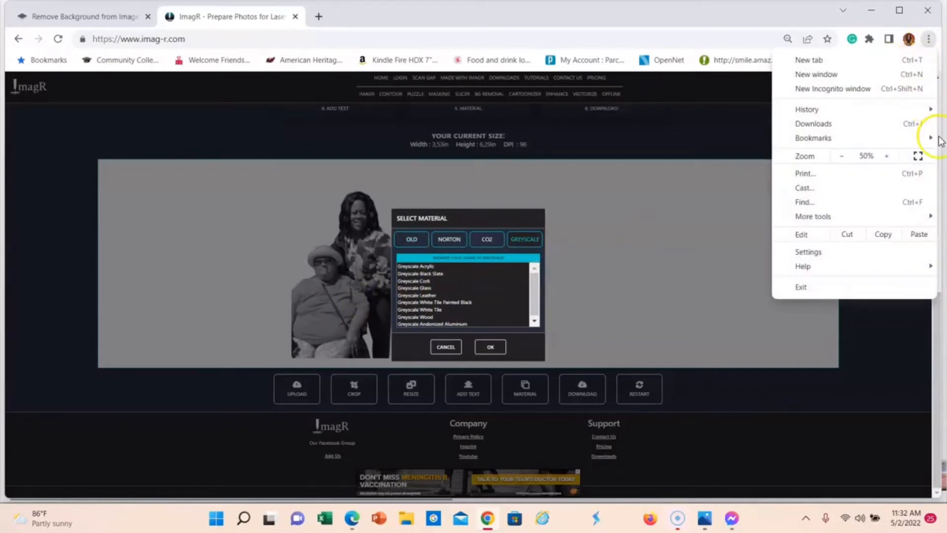
left_click(890, 157)
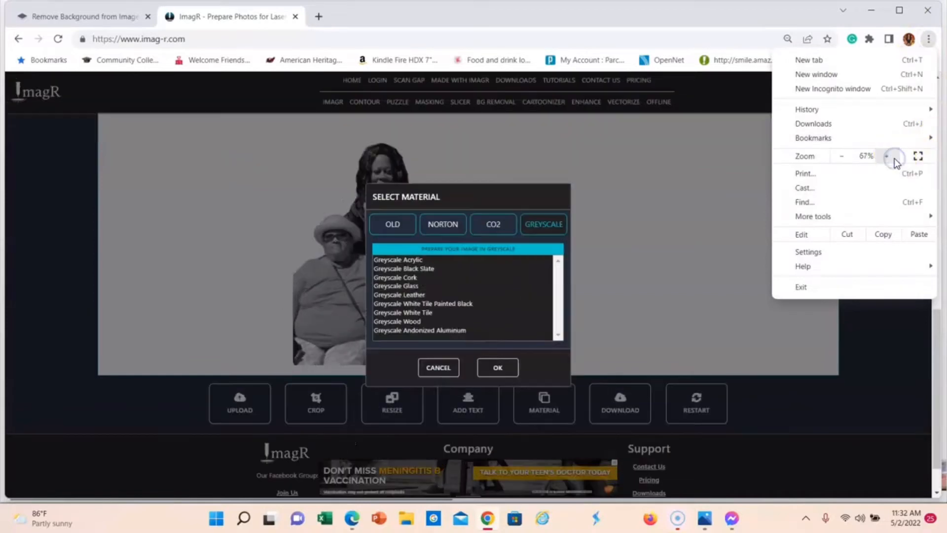
left_click(894, 158)
left_click(893, 158)
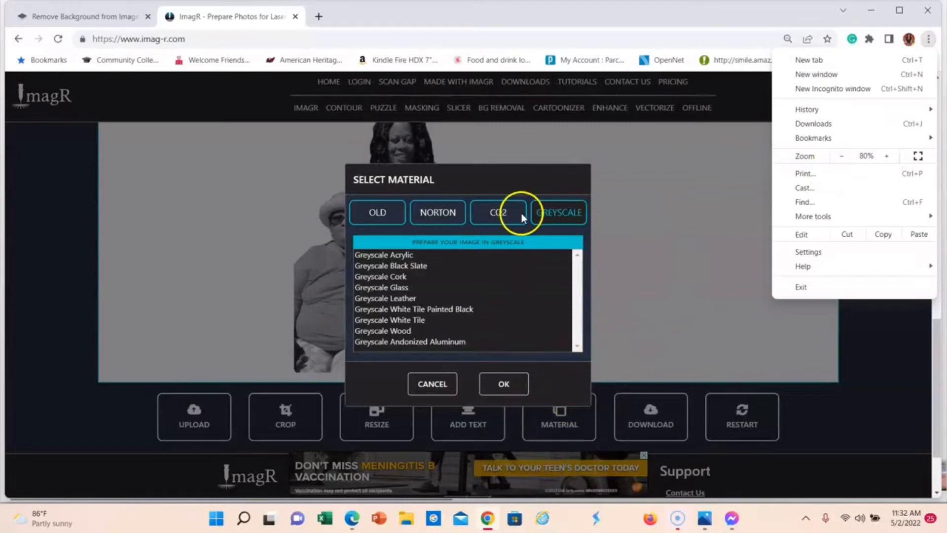
left_click(380, 268)
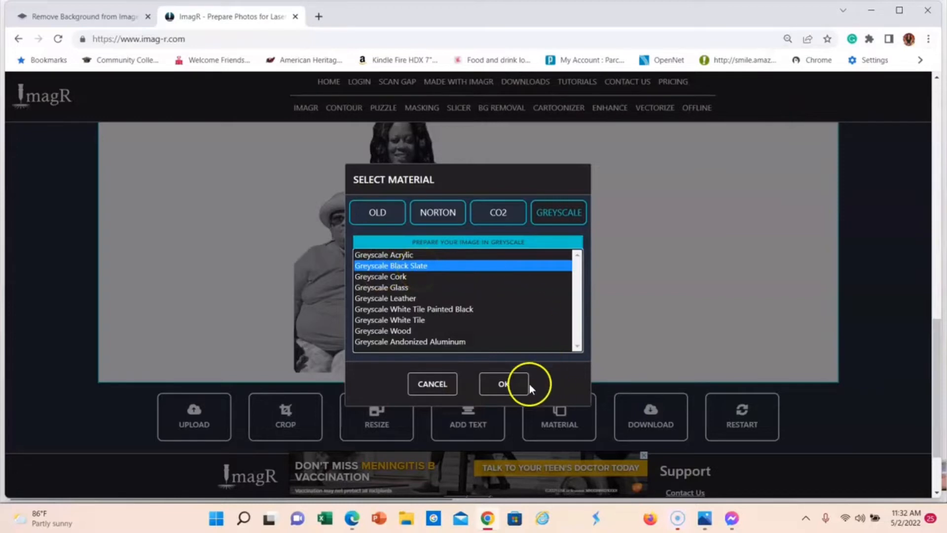
left_click(505, 391)
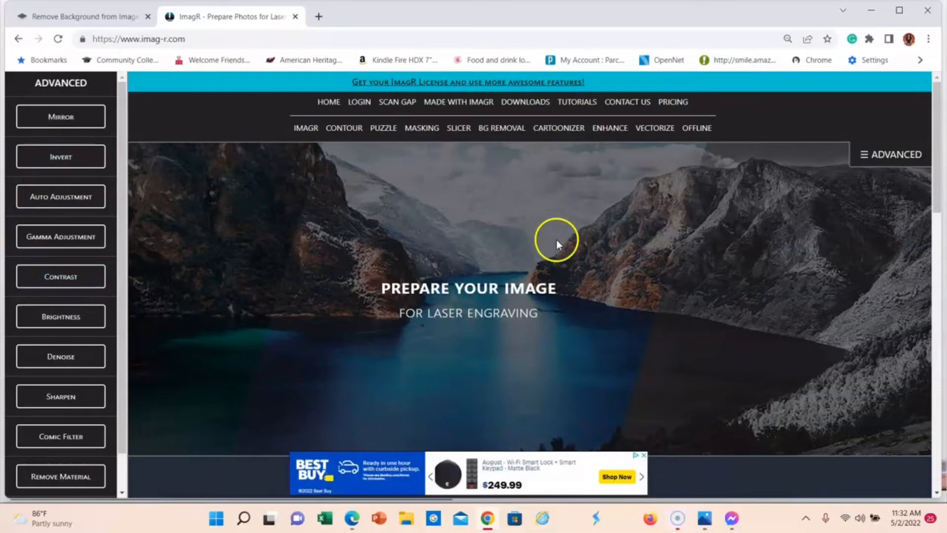
Step: Preview the inverted photo on black slate, examine the virtual engraving, and close the preview
scroll(640, 264, "down", 15)
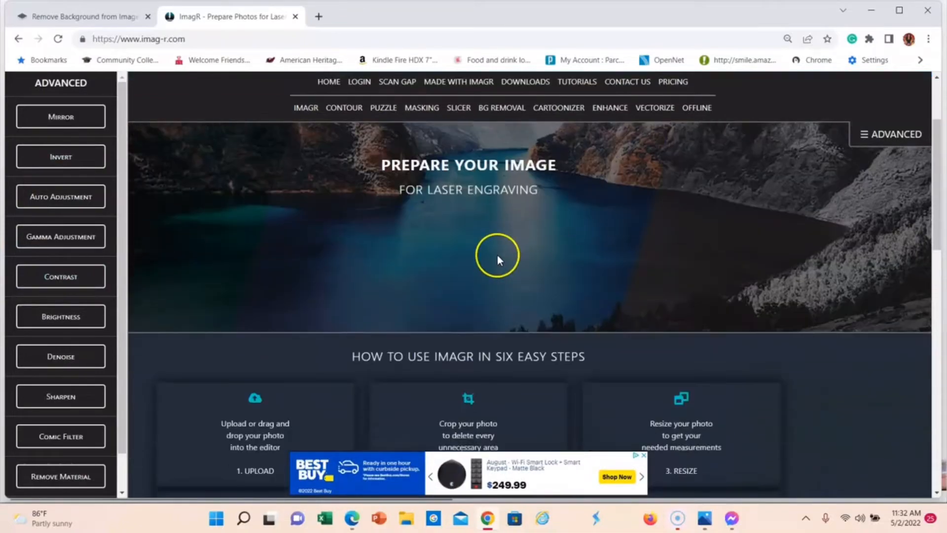
scroll(498, 260, "down", 4)
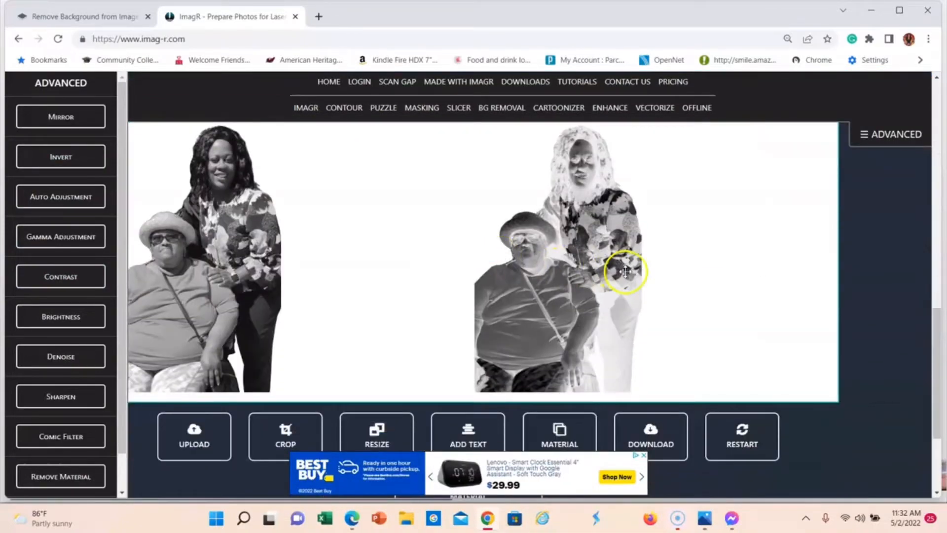
scroll(563, 269, "down", 3)
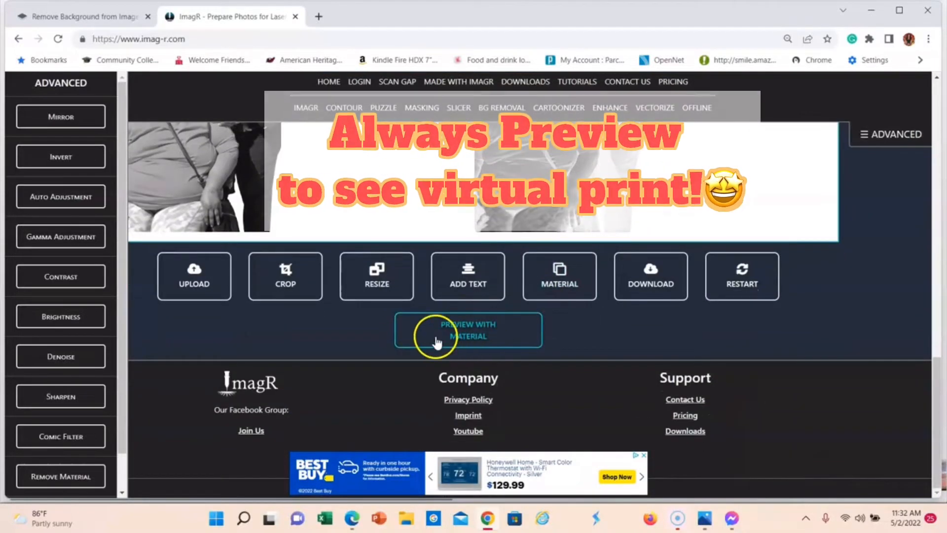
left_click(490, 339)
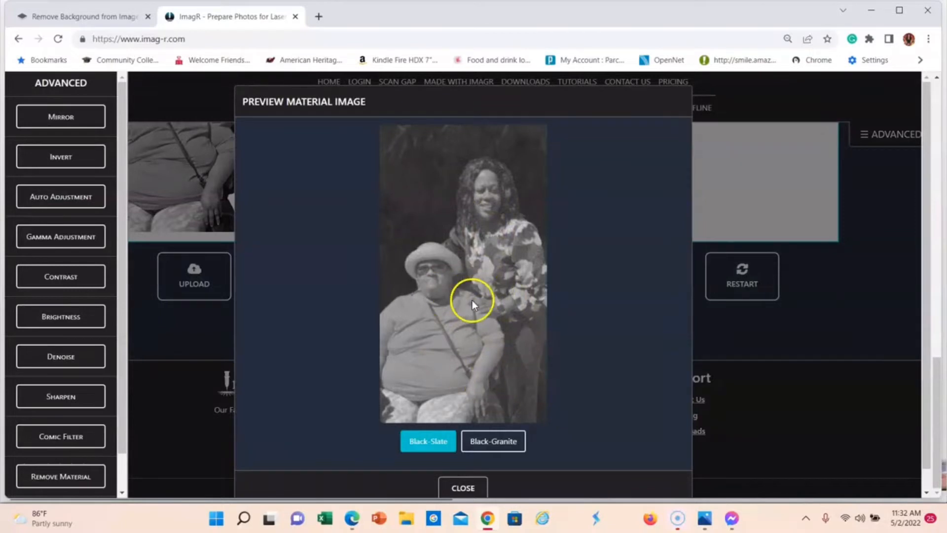
left_click(475, 488)
left_click(524, 321)
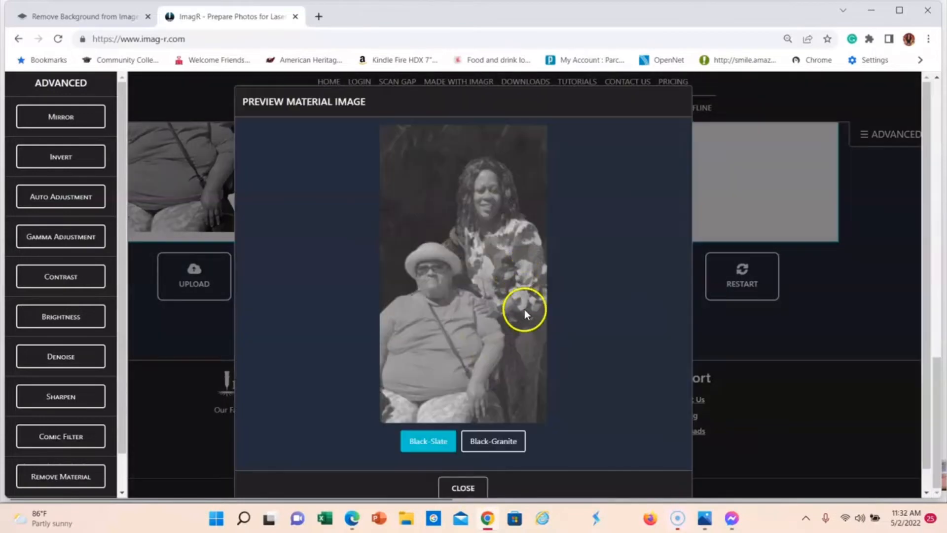
left_click(474, 489)
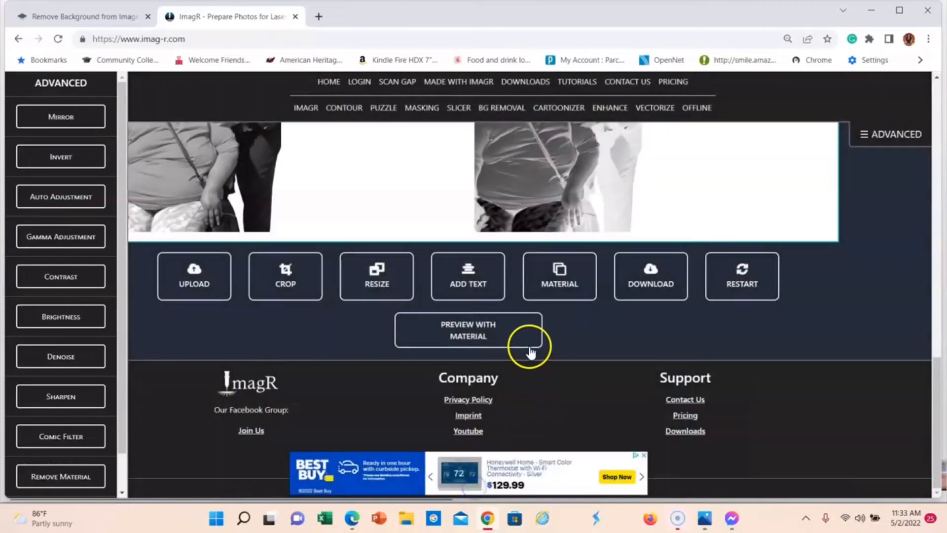
Step: Download the slate-prepared greyscale image as a PNG file
scroll(532, 351, "up", 1)
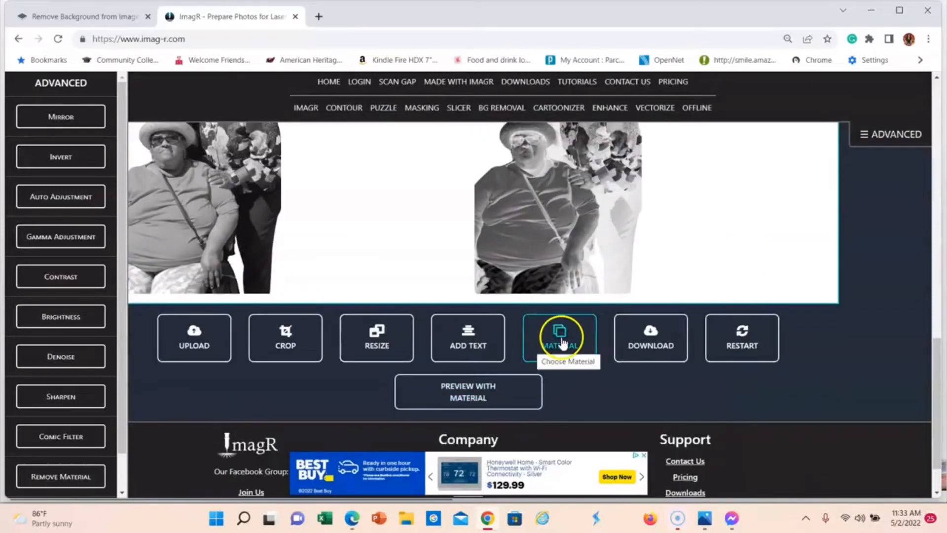
left_click(658, 330)
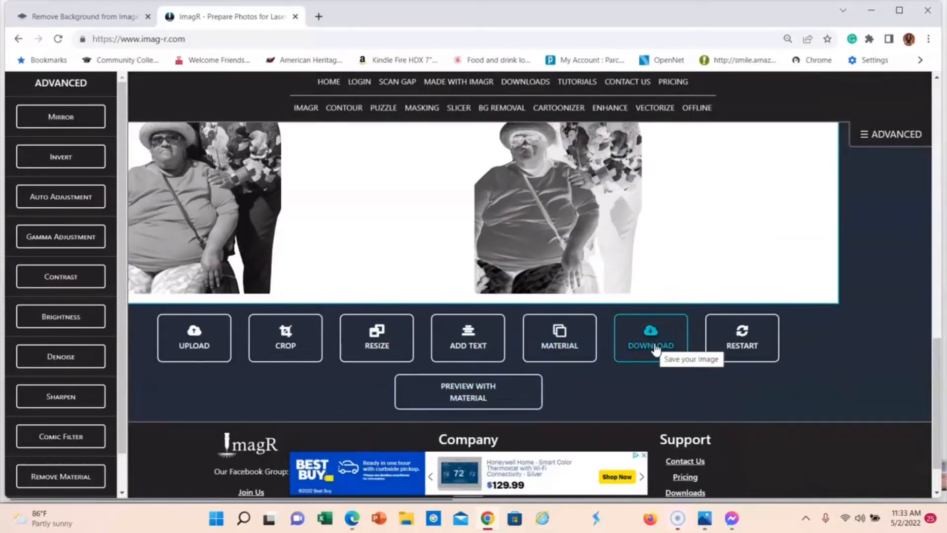
left_click(656, 348)
left_click(471, 281)
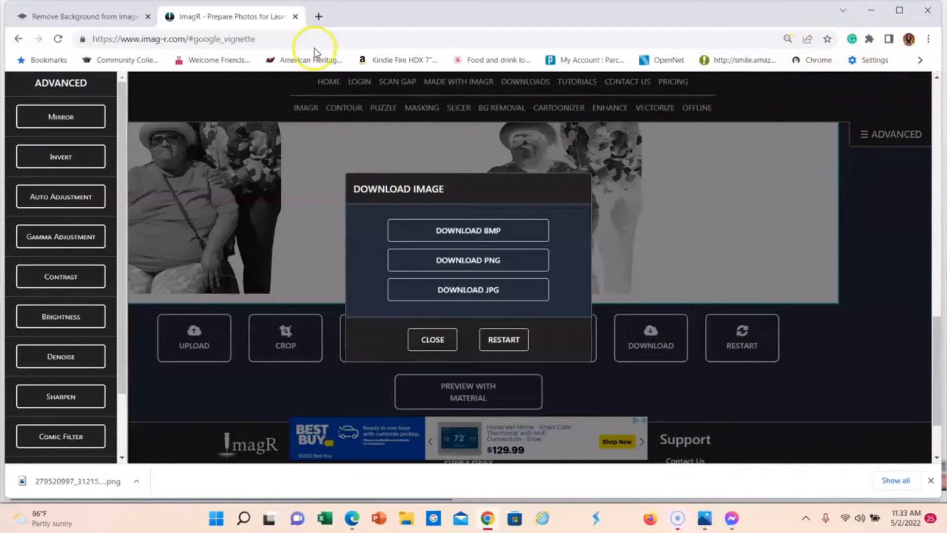
Step: Close the ImagR and remove.bg pages, the original photo viewer and the Messenger window
left_click(296, 17)
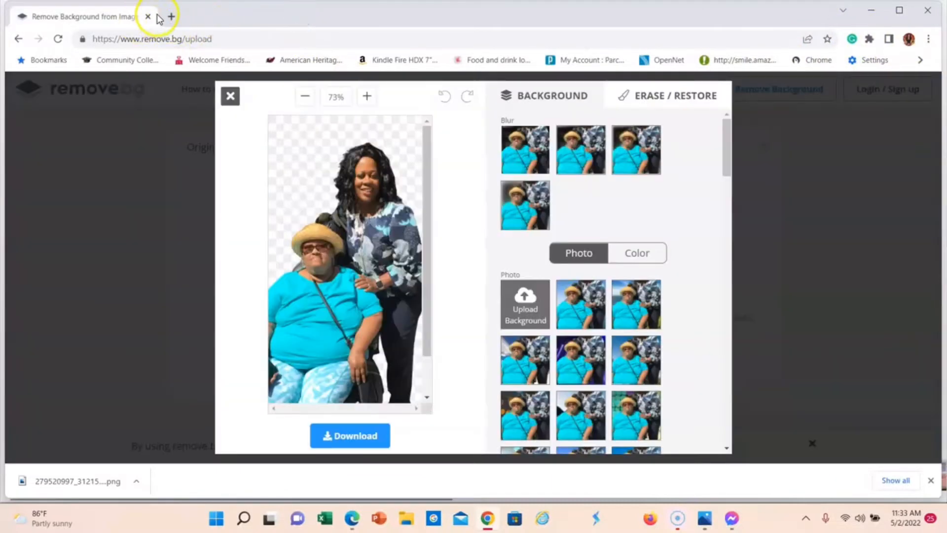
left_click(147, 17)
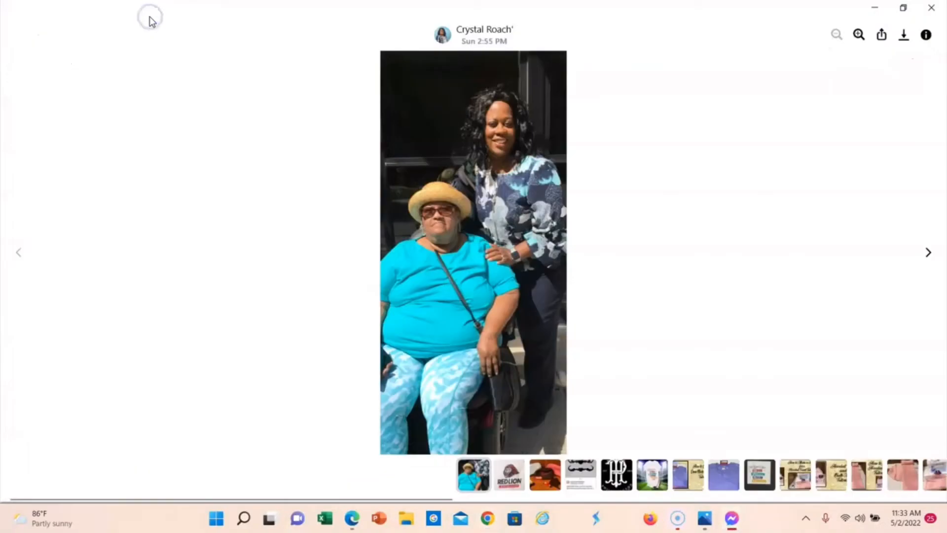
left_click(931, 7)
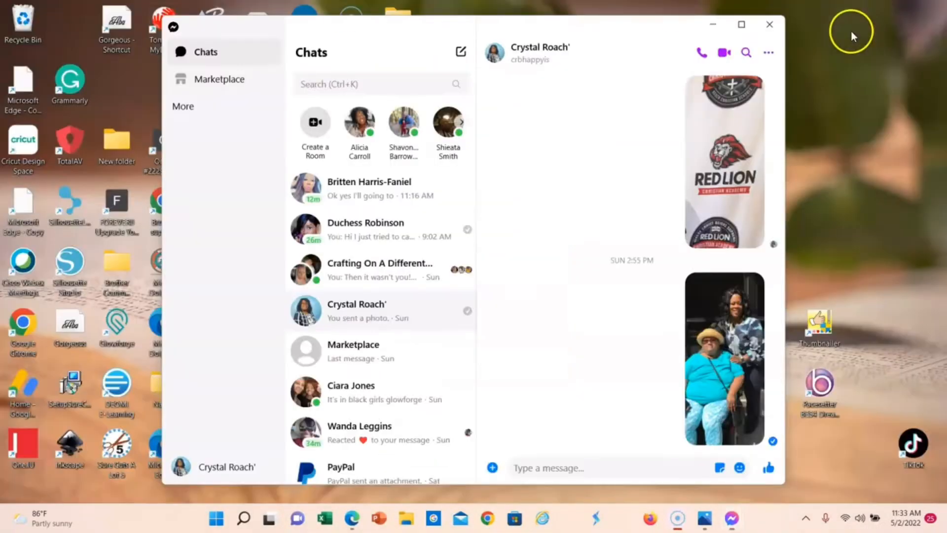
left_click(770, 24)
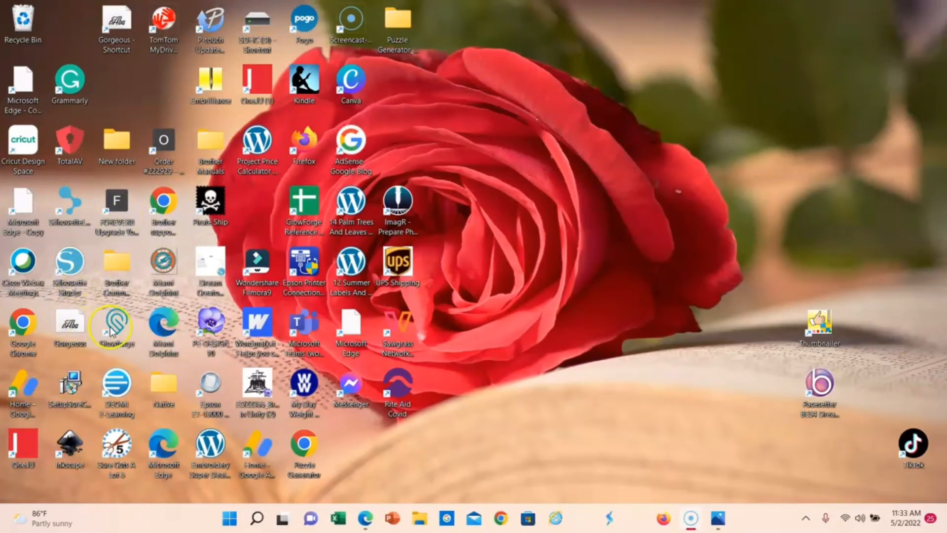
Step: Switch to Glowforge and upload today's greyscale removebg-preview image from the Downloads folder
double_click(127, 326)
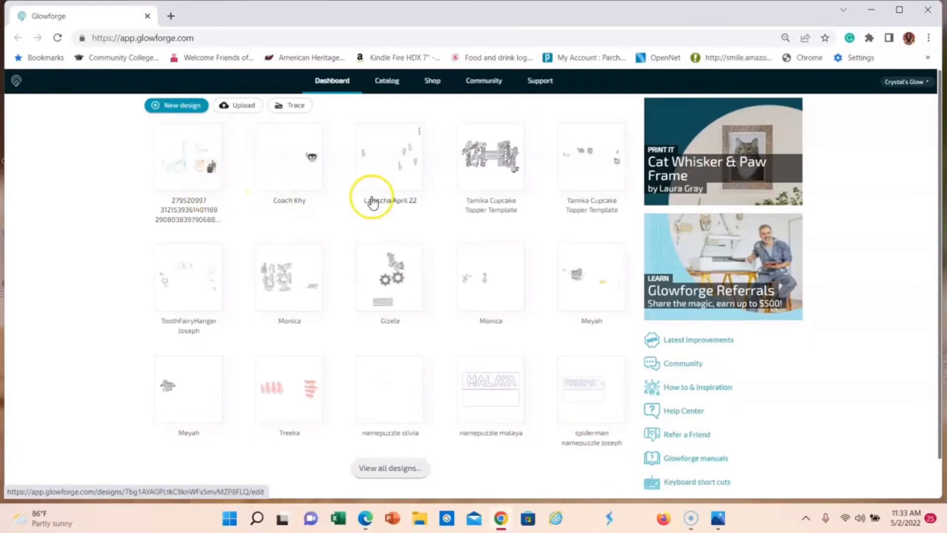
left_click(242, 110)
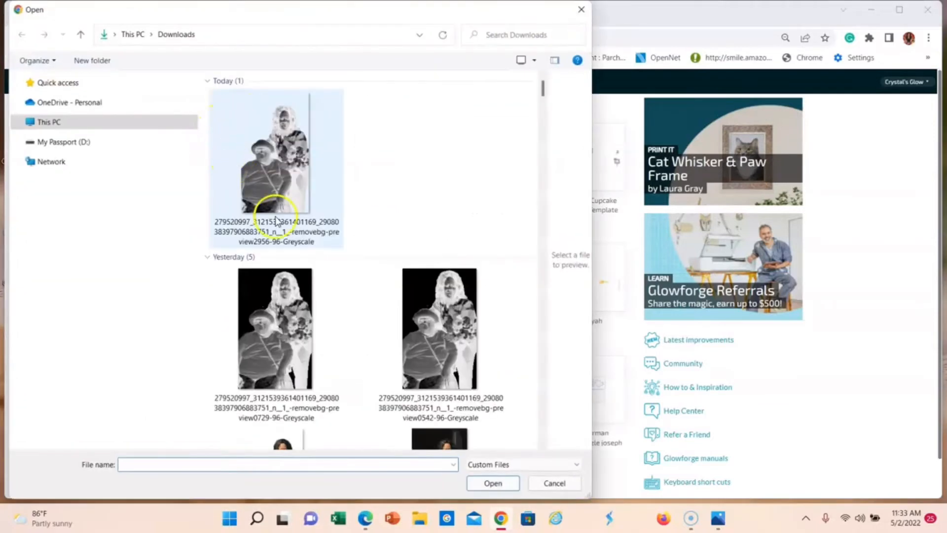
double_click(267, 170)
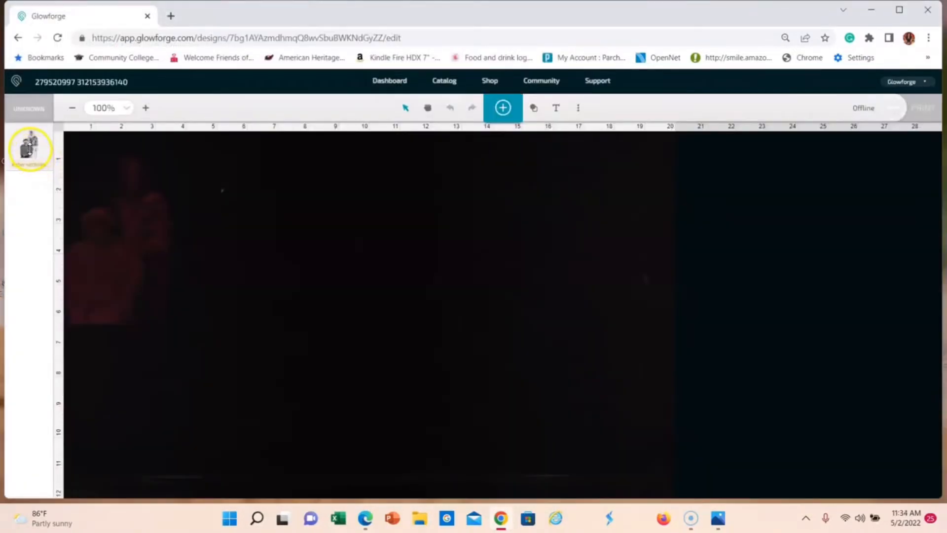
Step: Use an uncertified material for the uploaded design, with a material thickness of 0.34 in
left_click(30, 147)
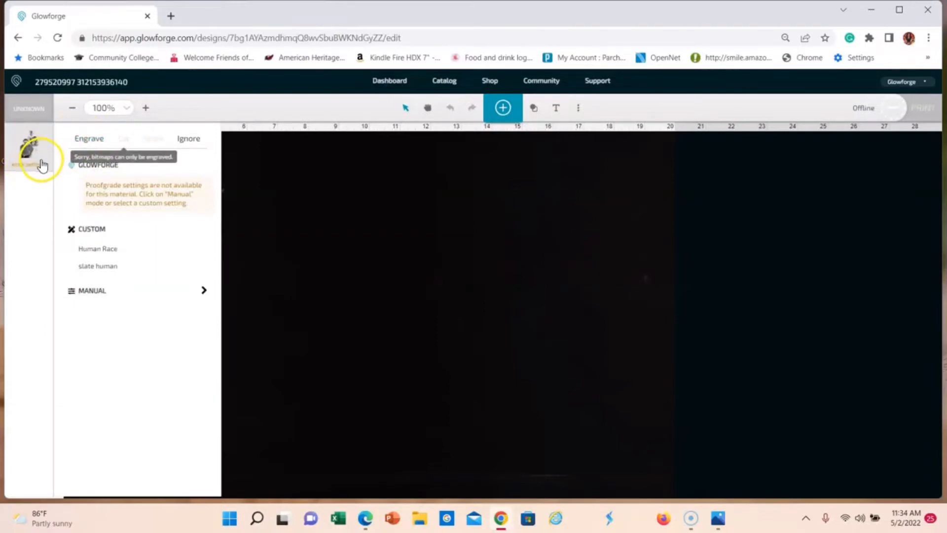
left_click(25, 121)
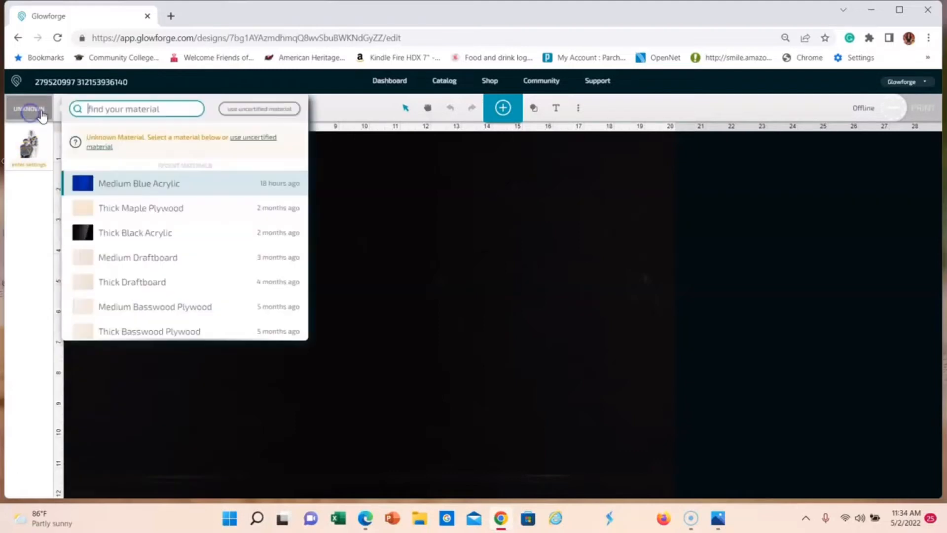
left_click(250, 143)
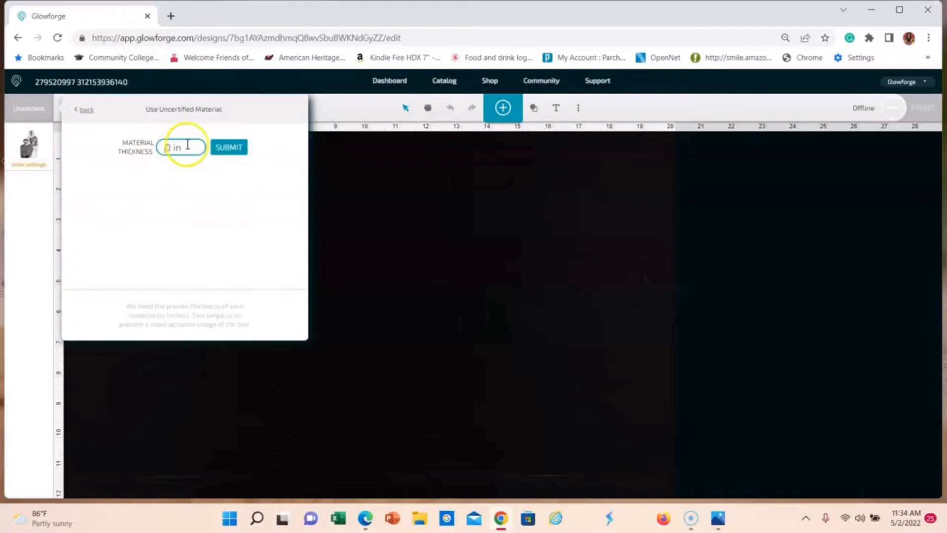
type(".3")
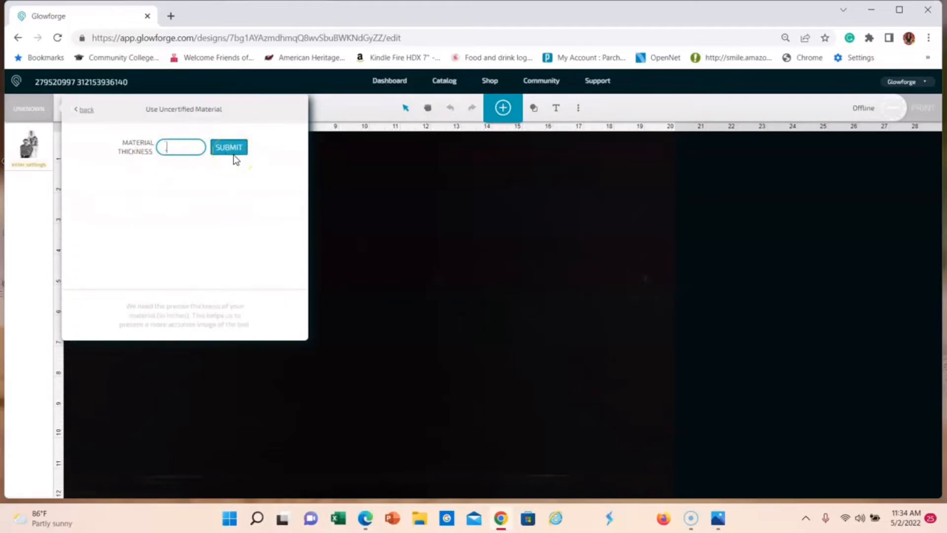
type("4")
left_click(227, 151)
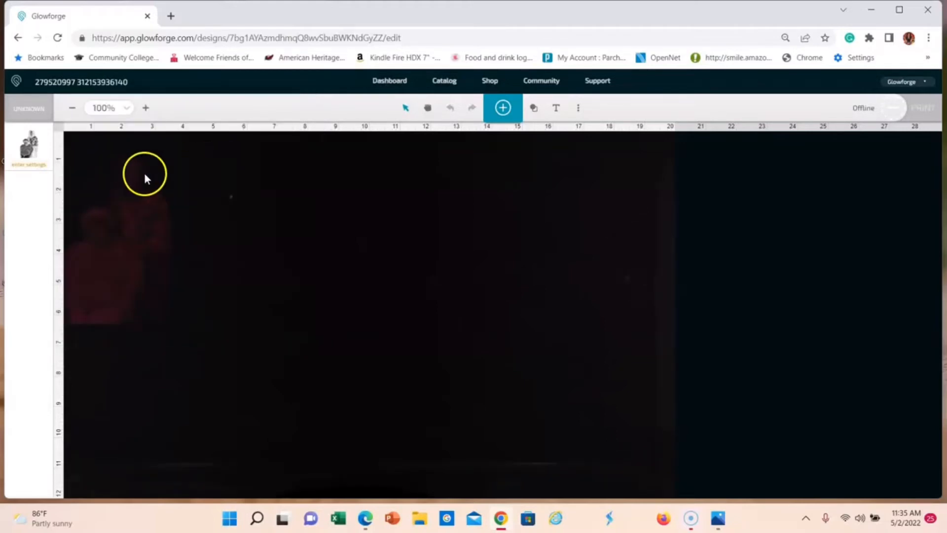
Step: Assign the custom Human Race engrave setting to the photo artwork and open its detailed settings
left_click(36, 159)
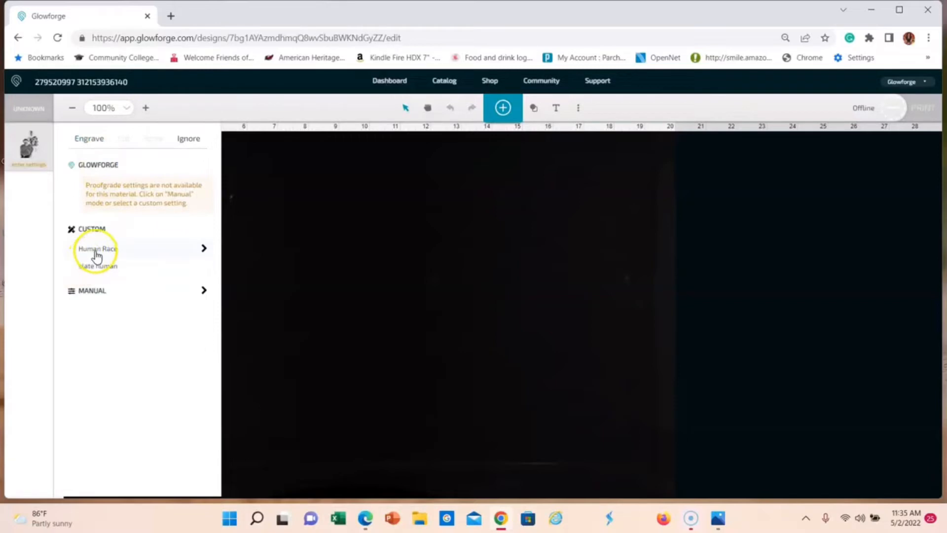
left_click(98, 253)
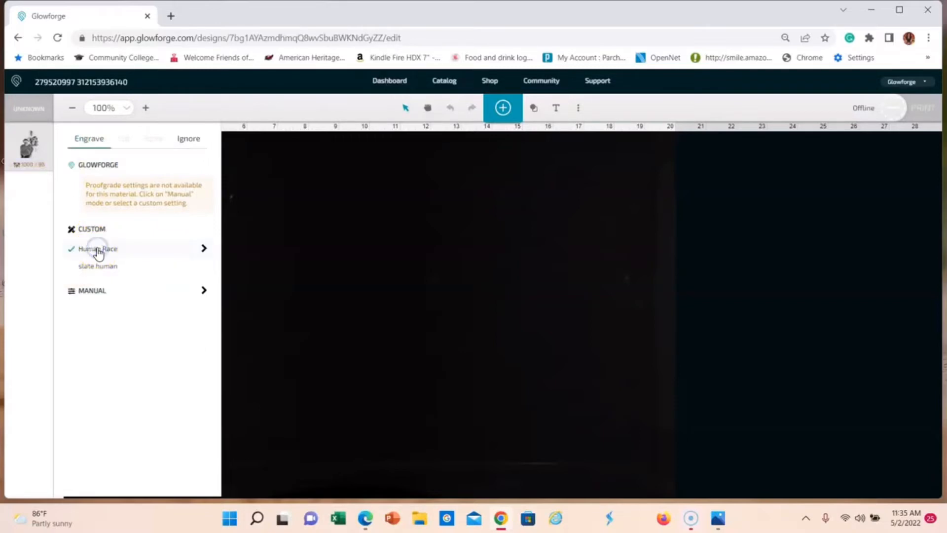
left_click(204, 248)
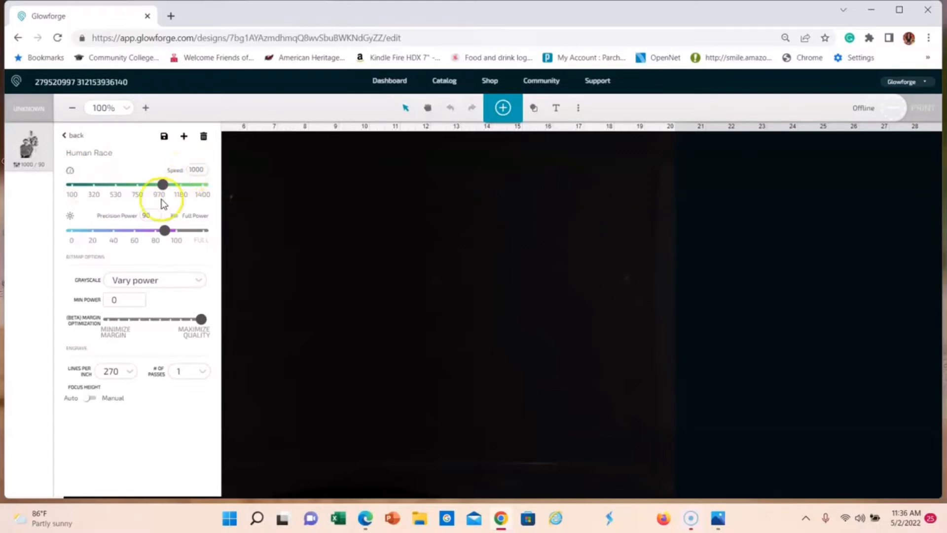
Step: Set the speed of the Human Race engrave setting to 900
left_click_drag(163, 195, 158, 193)
left_click(191, 167)
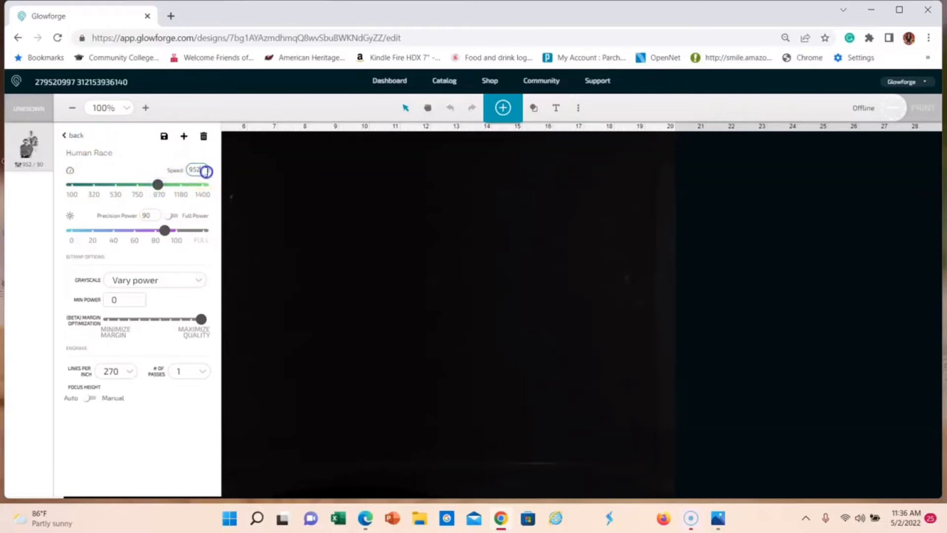
left_click_drag(192, 172, 206, 161)
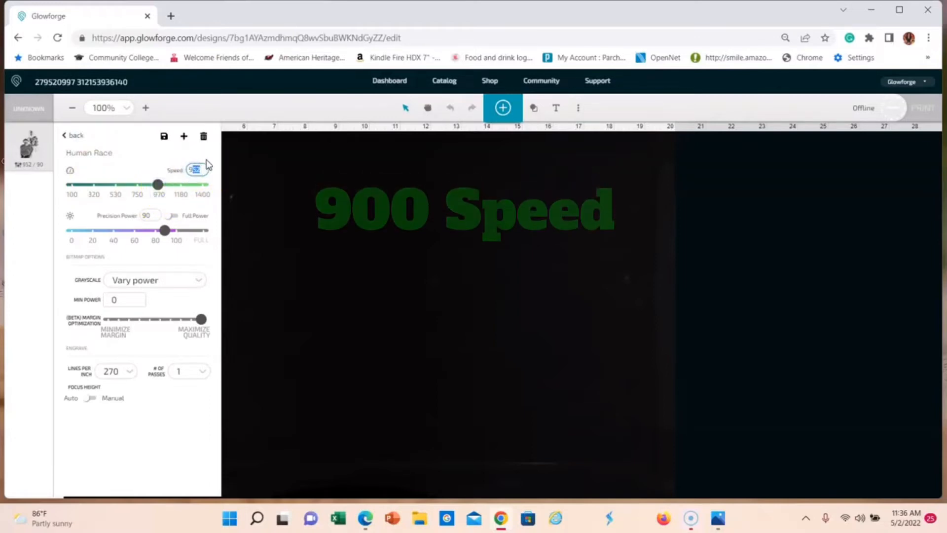
type("00")
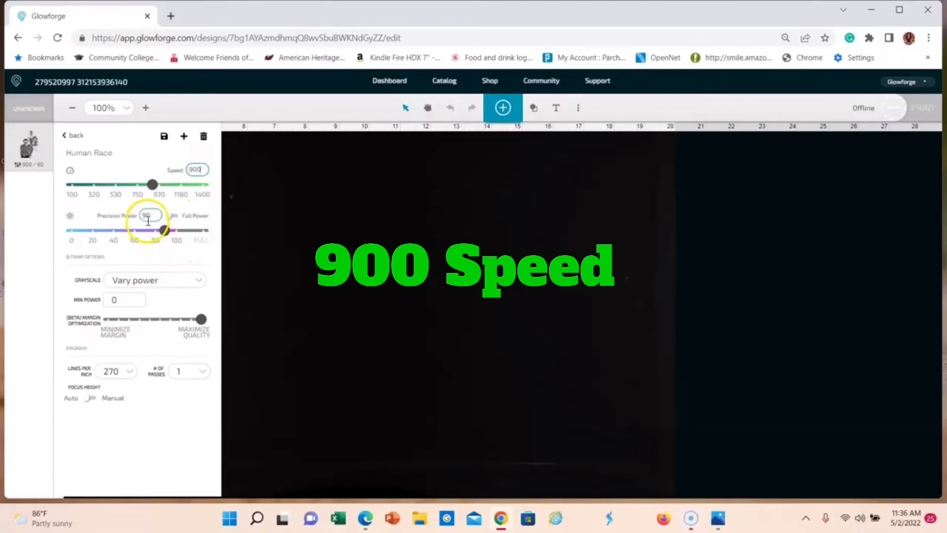
Step: Set the precision power to 75 and save the Human Race custom setting
double_click(148, 215)
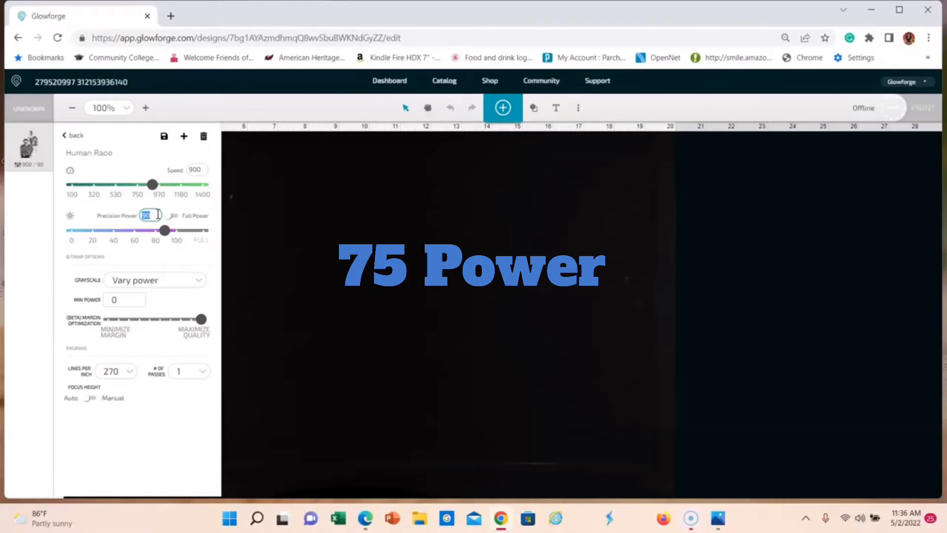
type("75")
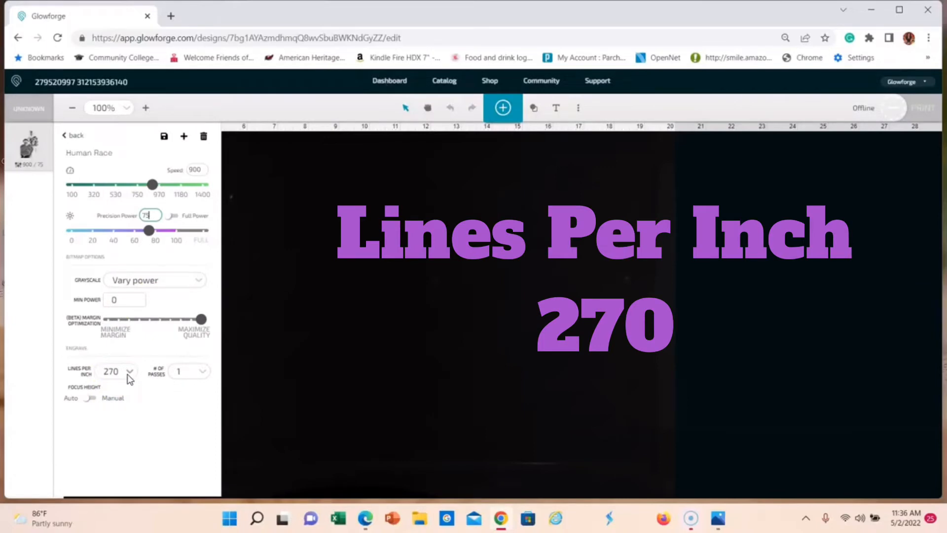
left_click(160, 458)
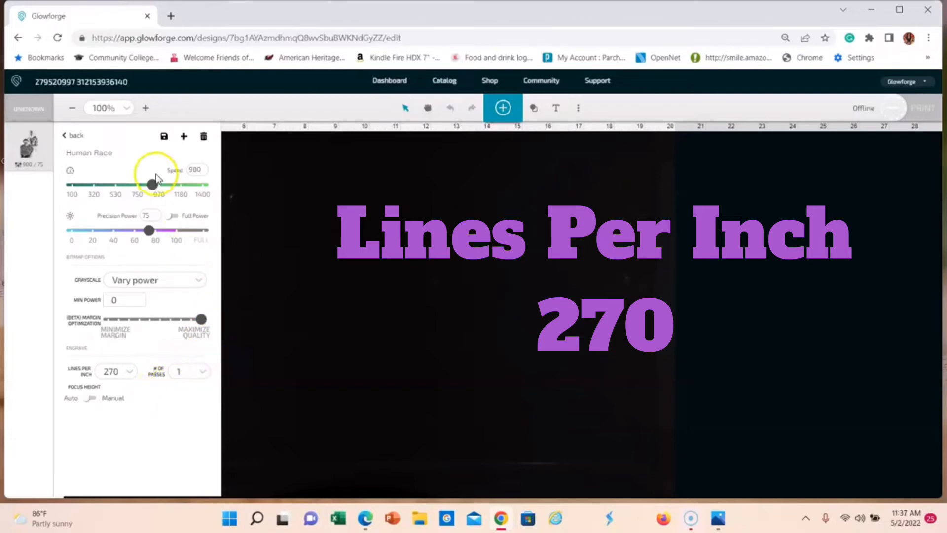
left_click(163, 143)
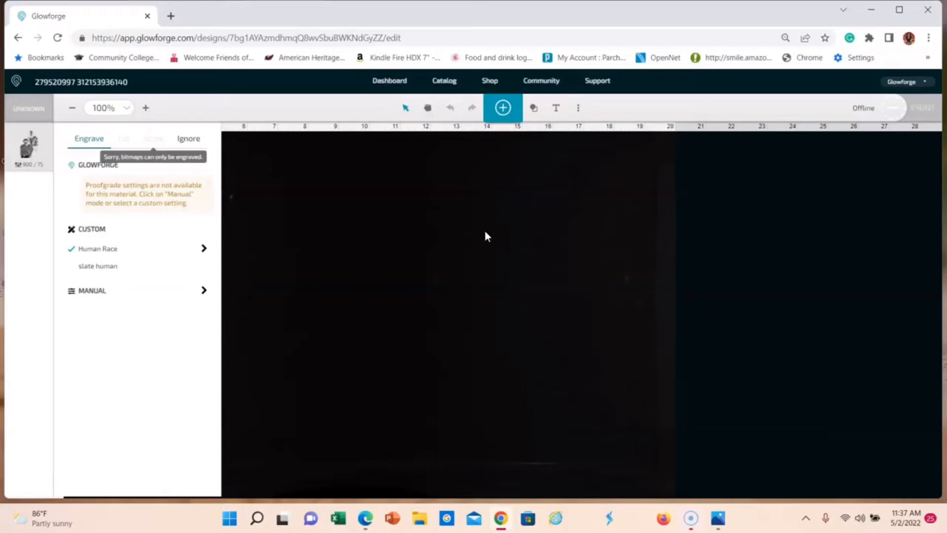
Step: Start adding another artwork file to the design and browse the images in the Downloads folder
left_click(504, 109)
left_click(596, 142)
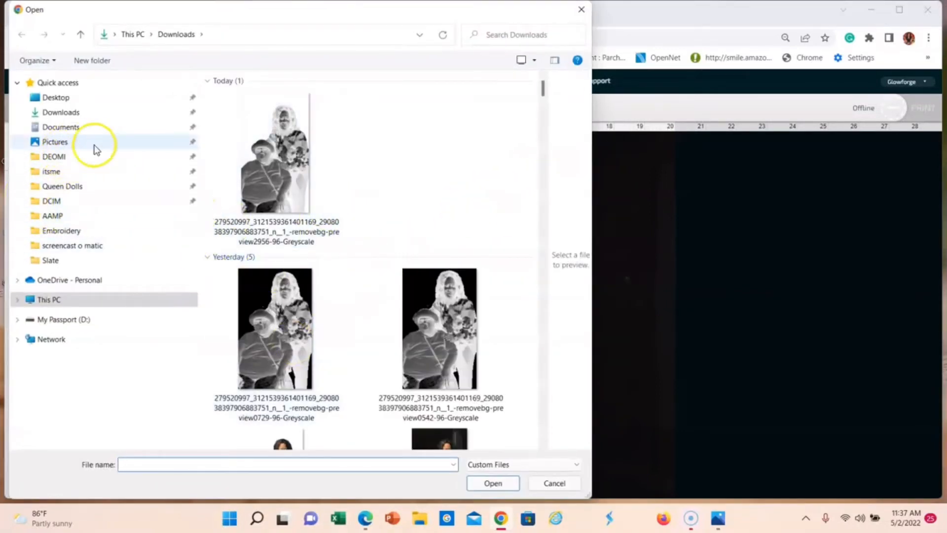
scroll(317, 223, "down", 5)
scroll(317, 223, "up", 10)
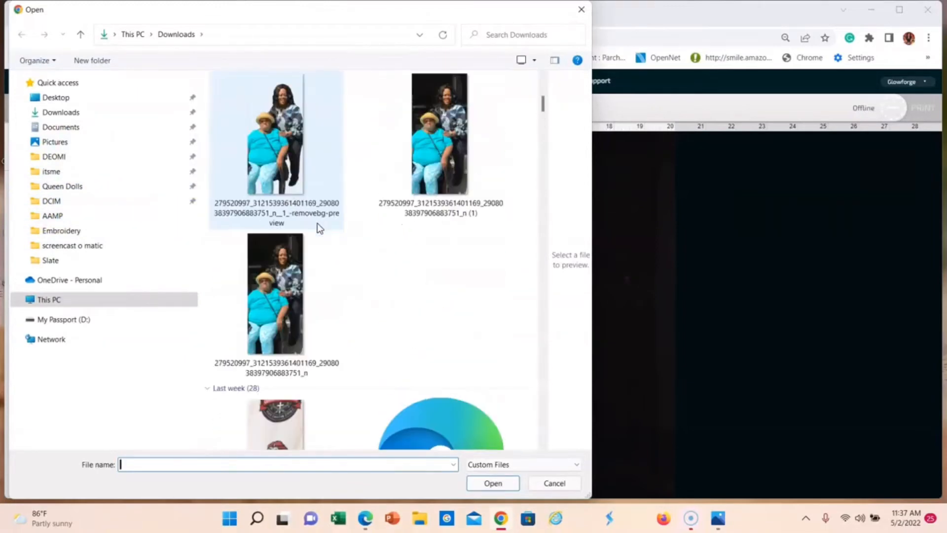
scroll(345, 247, "down", 5)
scroll(389, 271, "up", 8)
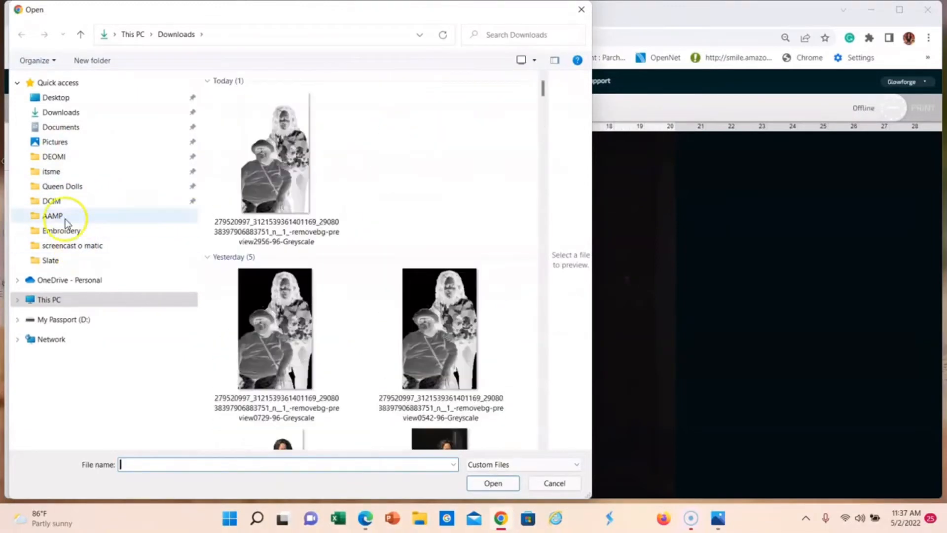